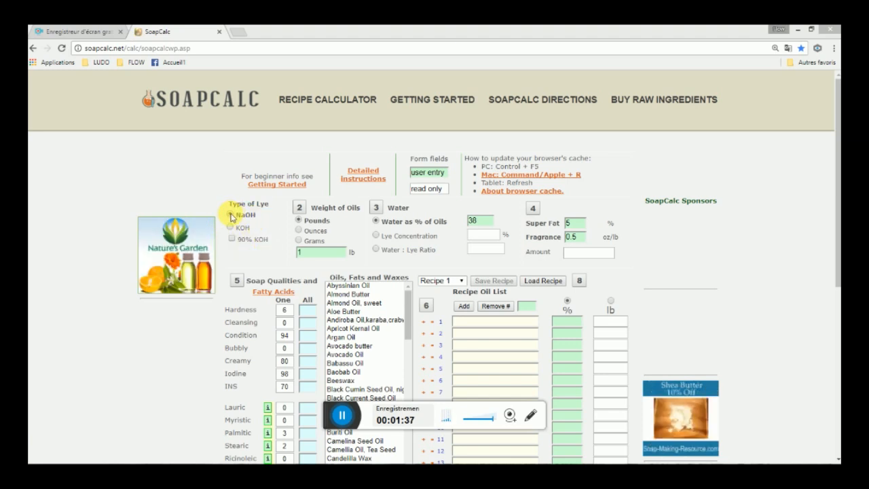
Step: Set the weight of oils to 700 with grams as the unit
click(298, 241)
text(500)
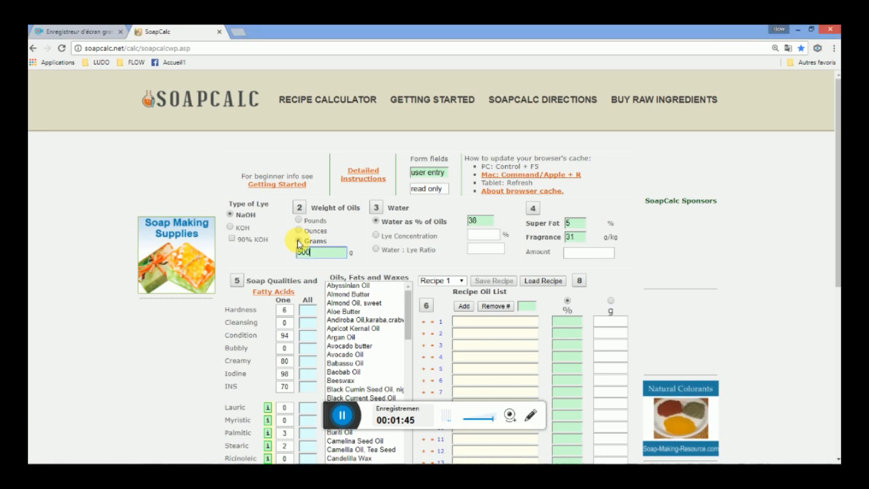
click(321, 255)
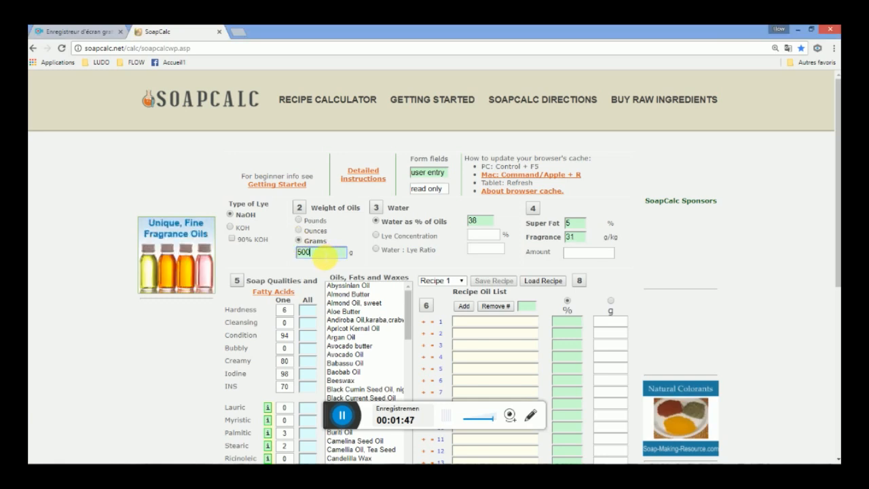
drag(316, 255, 295, 255)
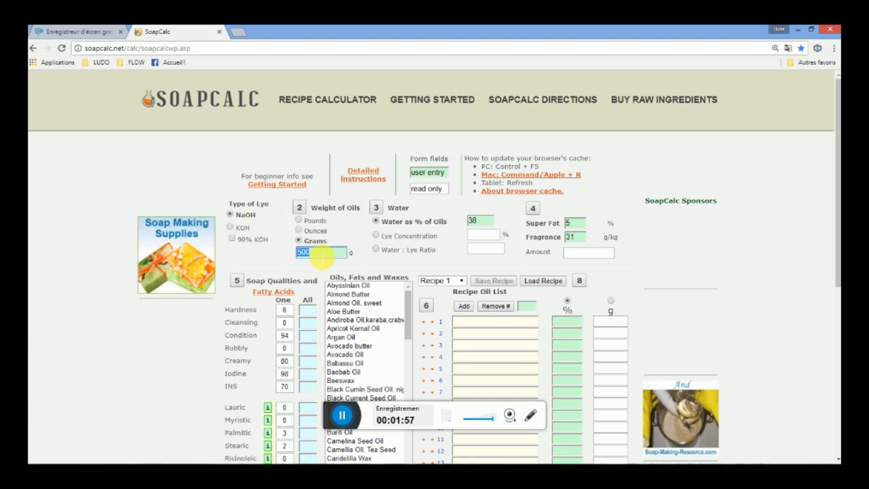
text(7)
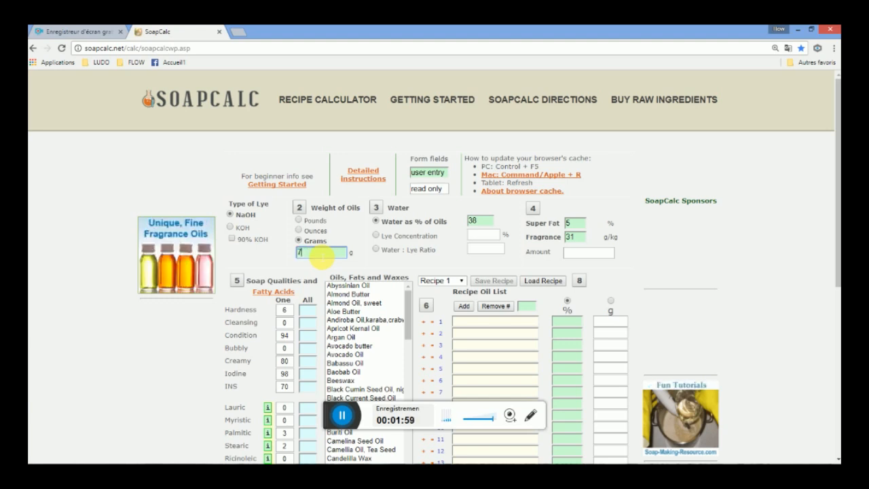
text(00)
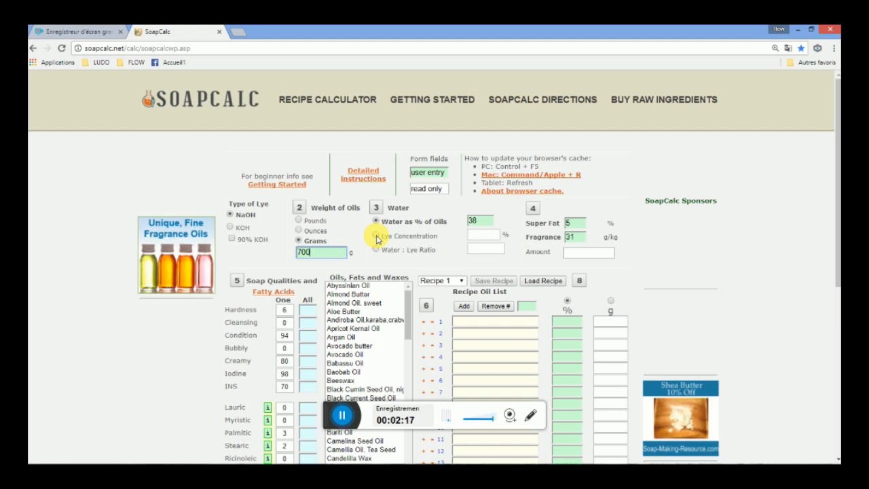
Step: Define the water by a lye concentration of 29% and set the super fat to 8%
click(376, 236)
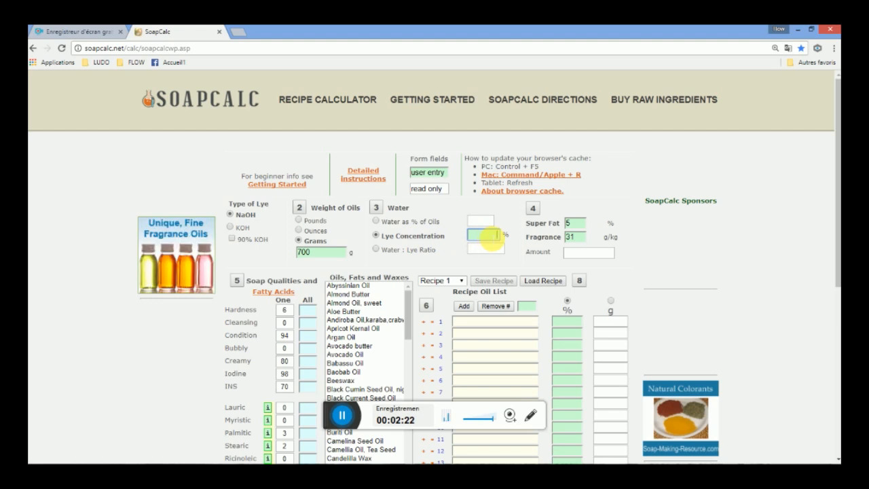
text(3)
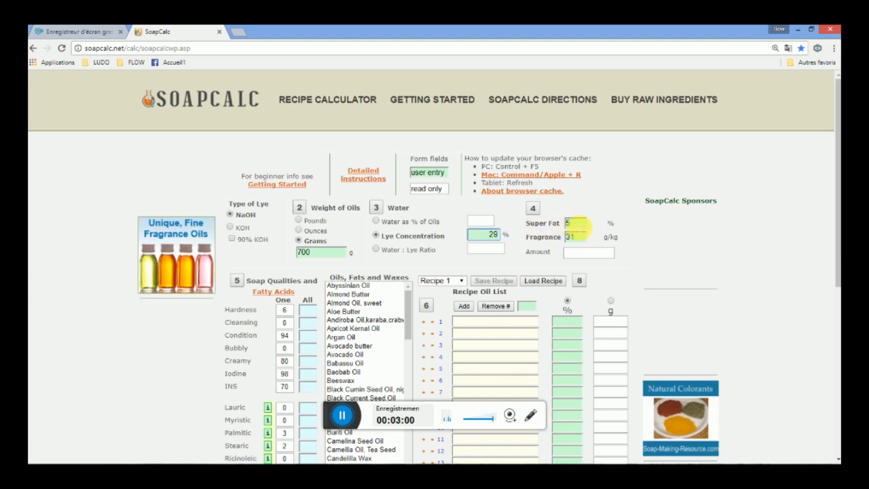
click(578, 224)
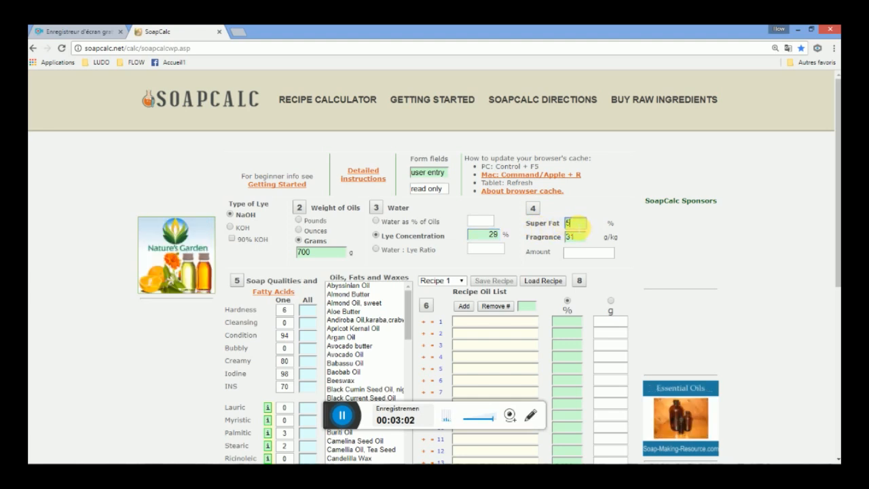
double_click(570, 224)
text(8)
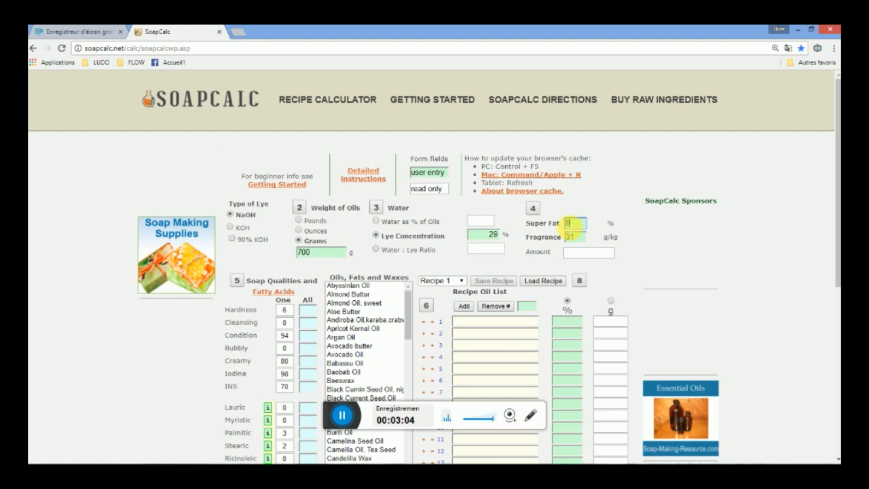
Step: Set the fragrance amount to 0 g/kg
click(579, 237)
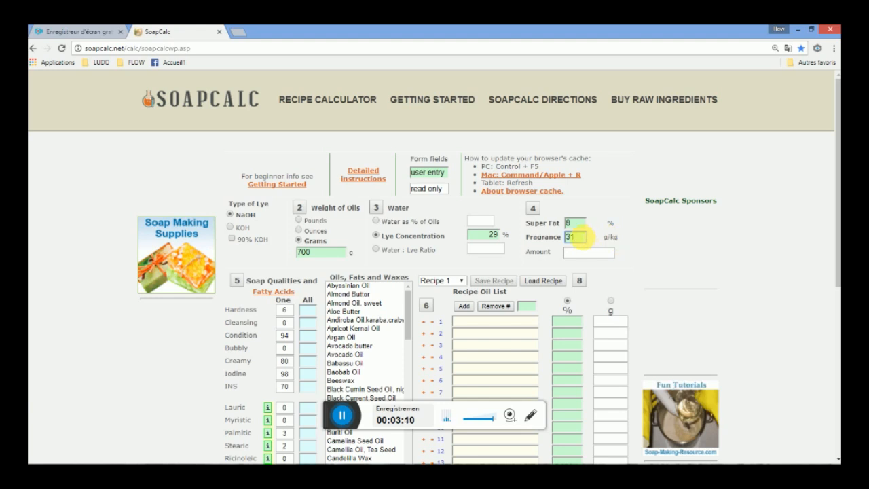
double_click(583, 236)
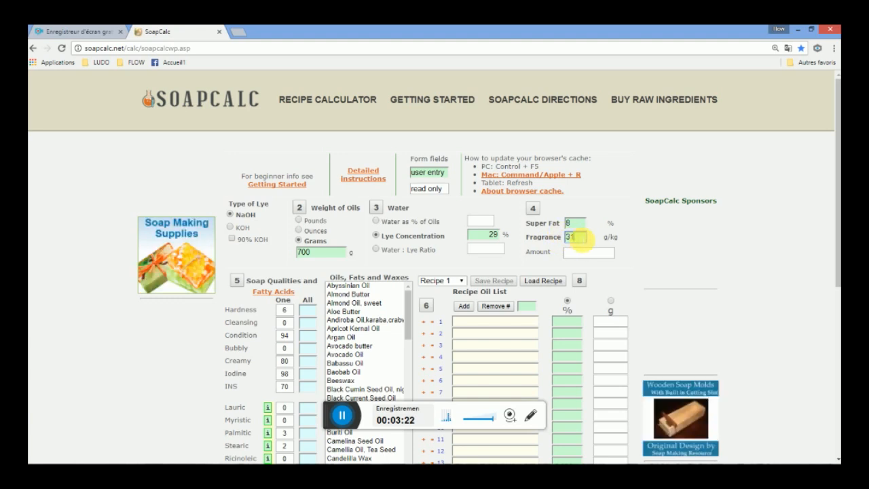
drag(582, 238, 550, 242)
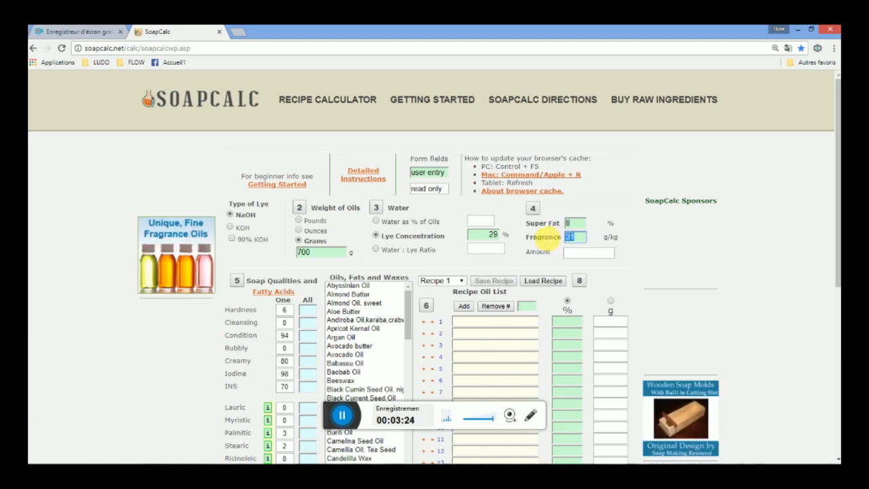
text(0)
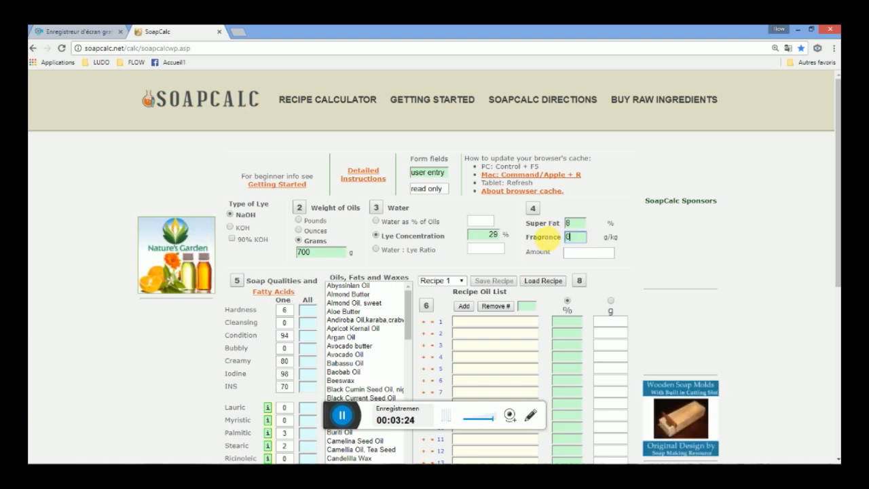
click(764, 228)
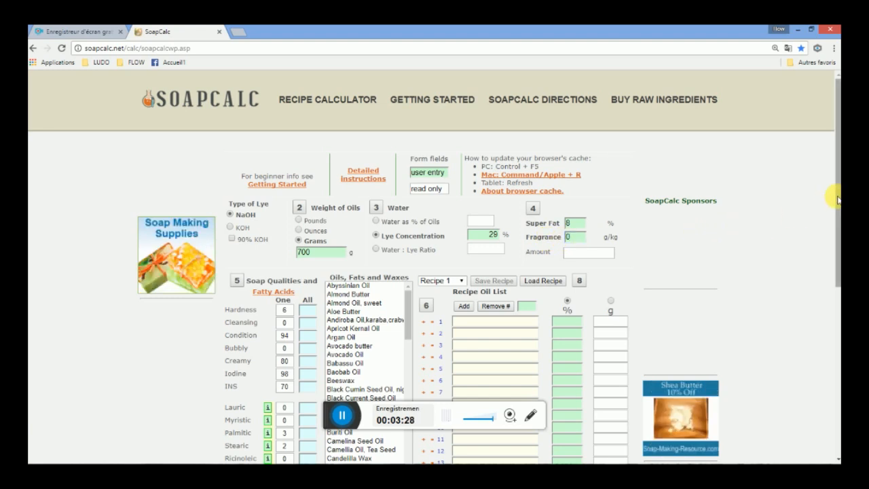
Step: Examine the individual soap qualities of Abyssinian Oil and Avocado butter, and check the guideline for Hardness
drag(833, 191, 836, 243)
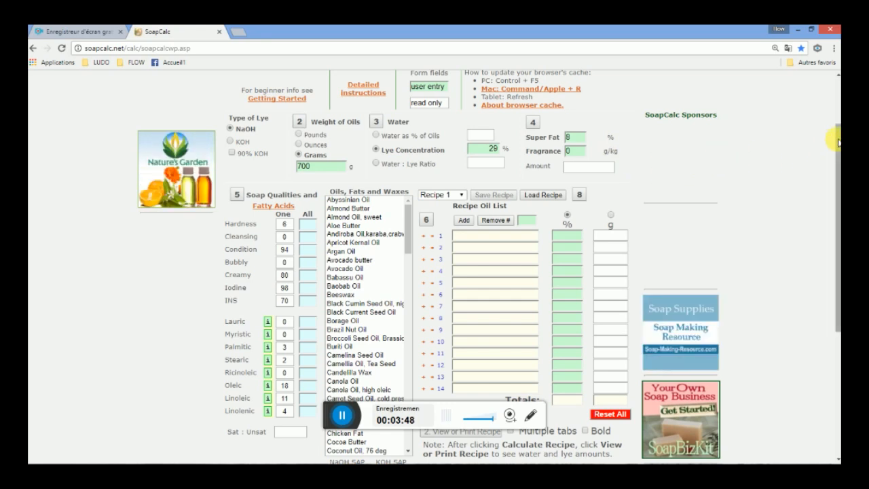
drag(837, 146, 837, 172)
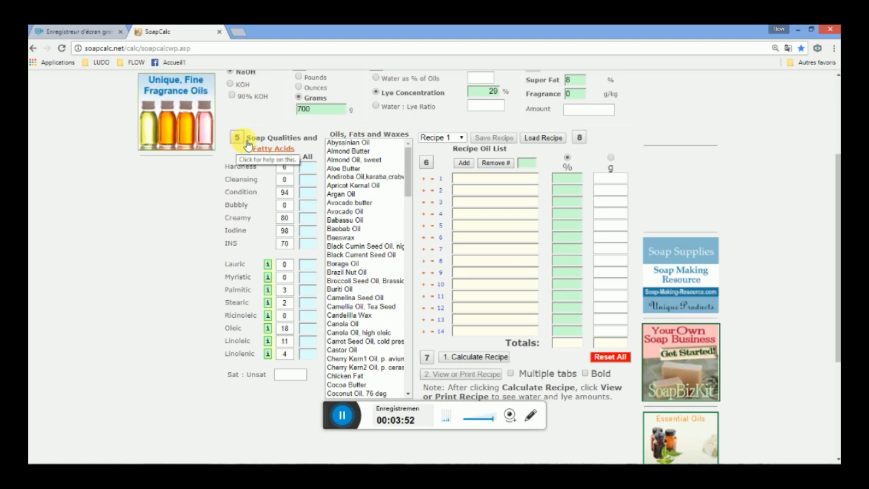
mouse_move(231, 246)
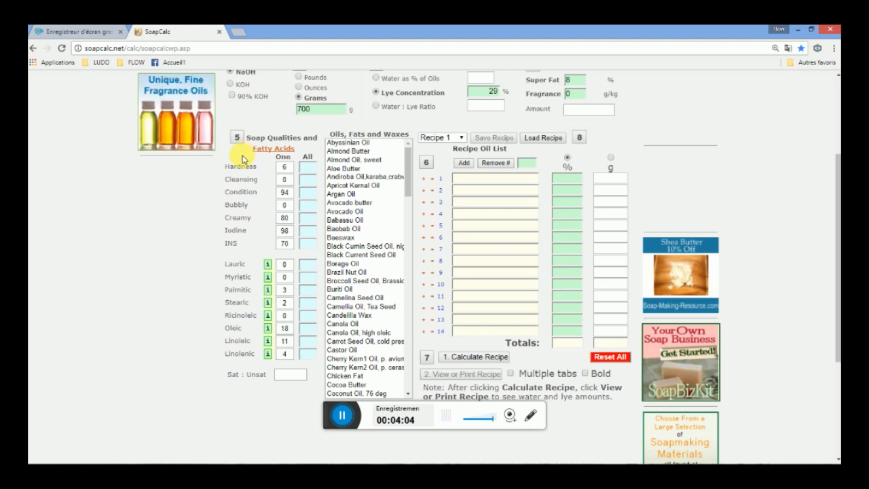
mouse_move(242, 167)
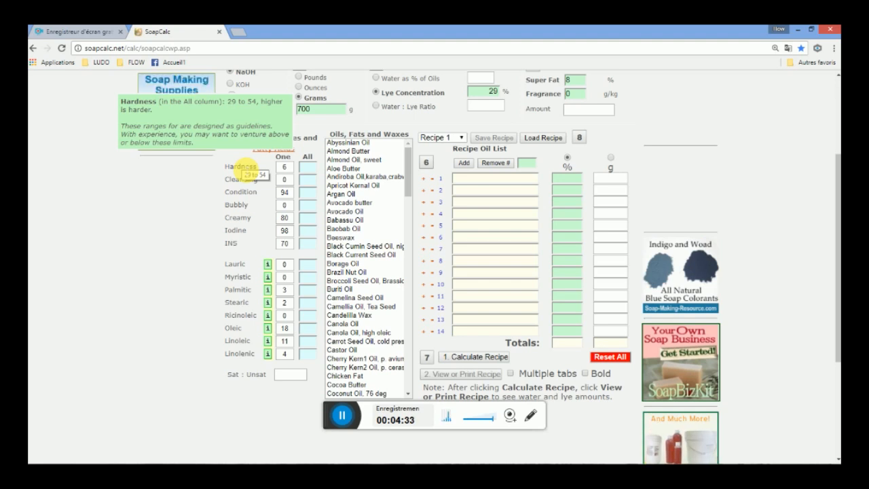
double_click(281, 156)
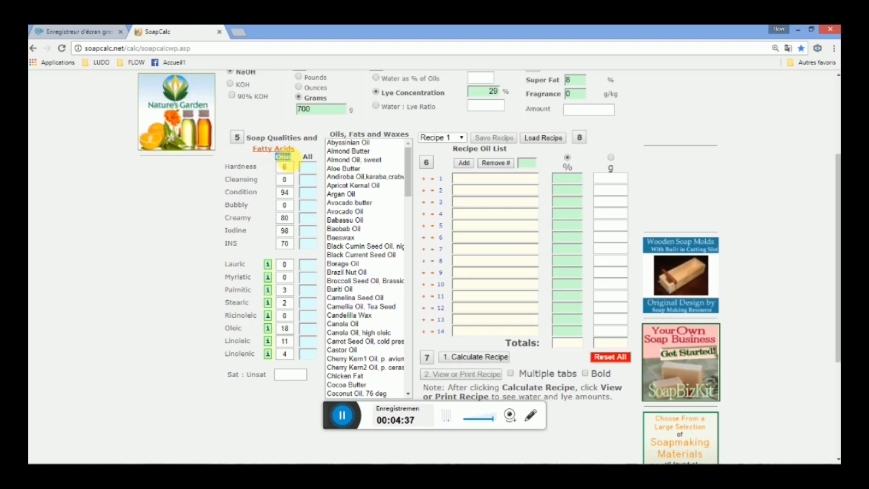
click(344, 146)
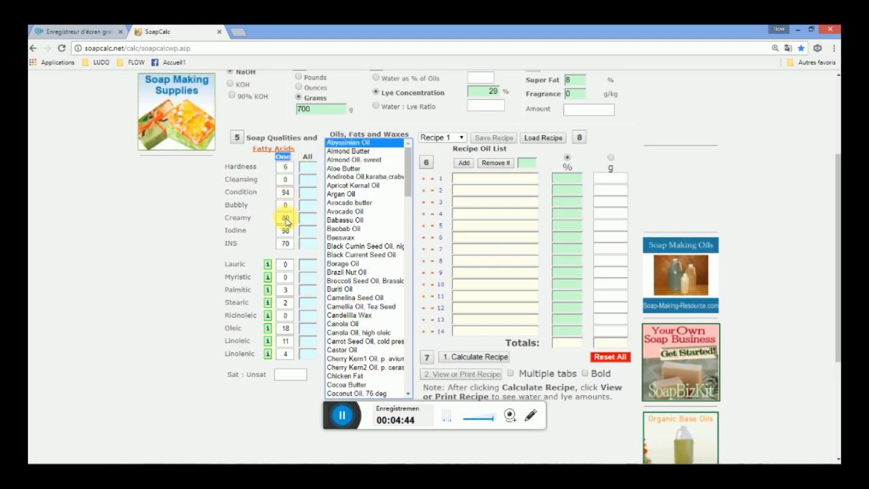
click(348, 202)
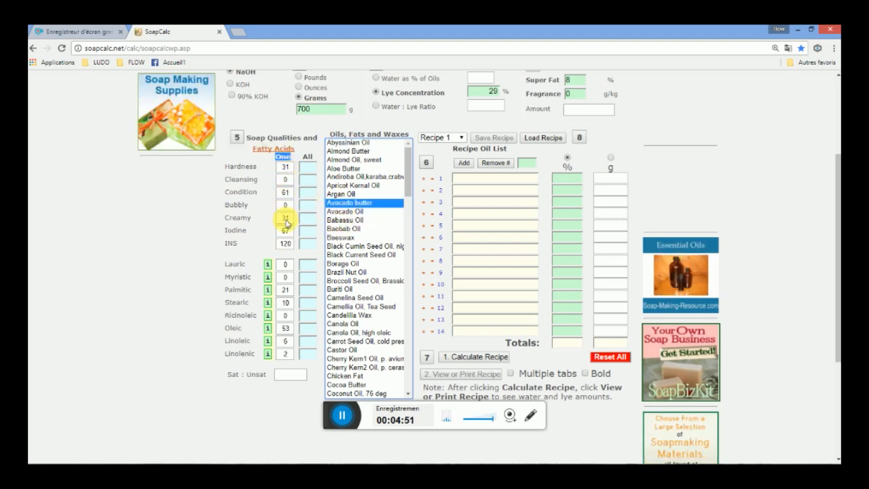
double_click(282, 157)
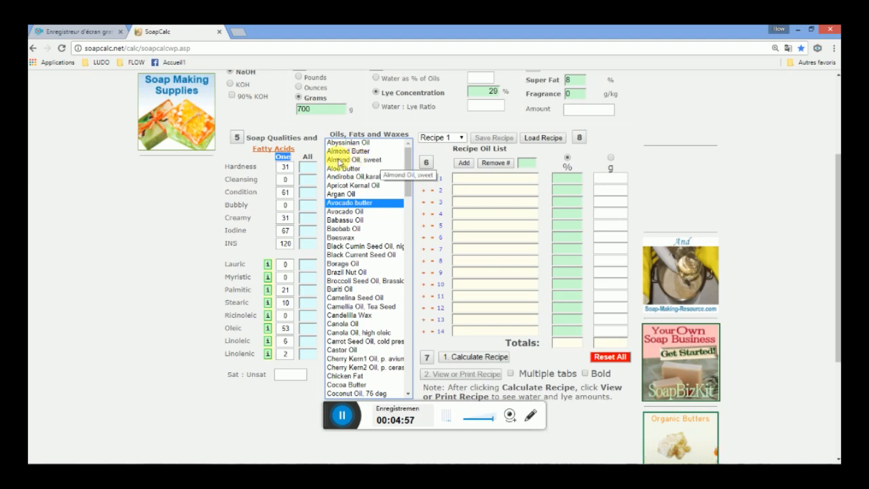
Step: Check the recommended whole-recipe ranges for soap qualities such as Hardness and Iodine
click(304, 157)
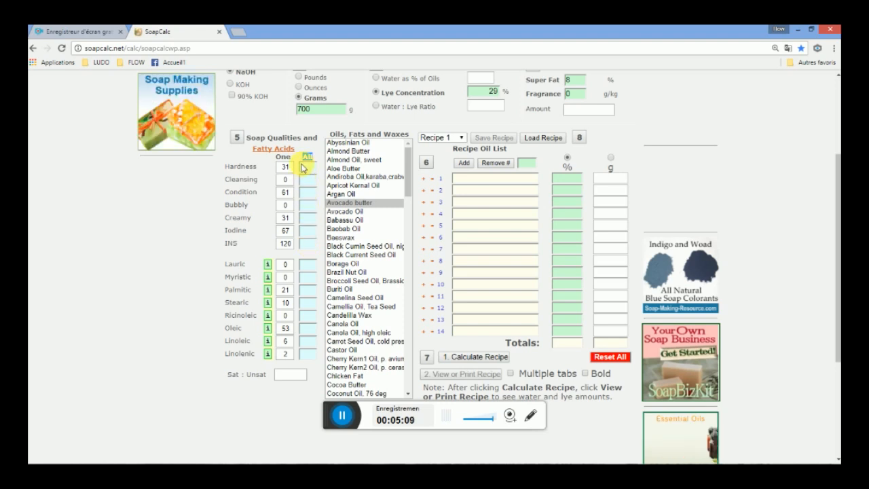
mouse_move(259, 167)
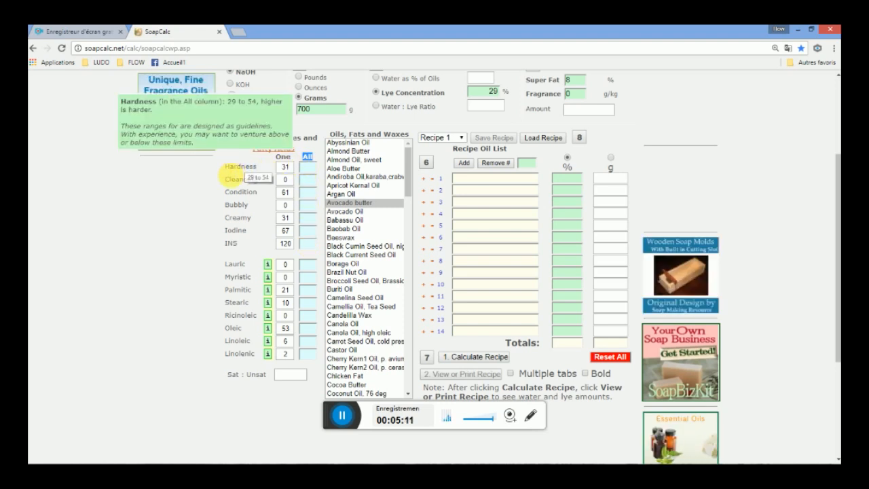
mouse_move(233, 179)
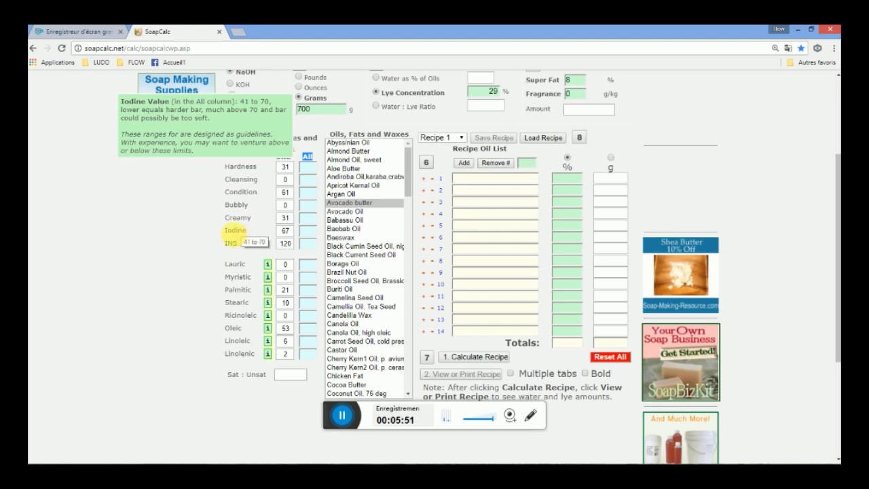
mouse_move(240, 245)
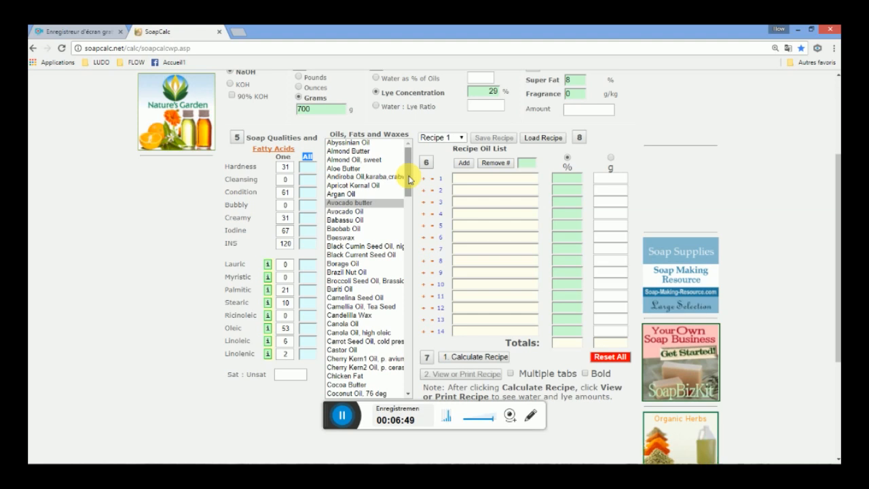
Step: Add Coconut Oil, 92 deg as the first oil in the recipe oil list
drag(409, 179, 410, 207)
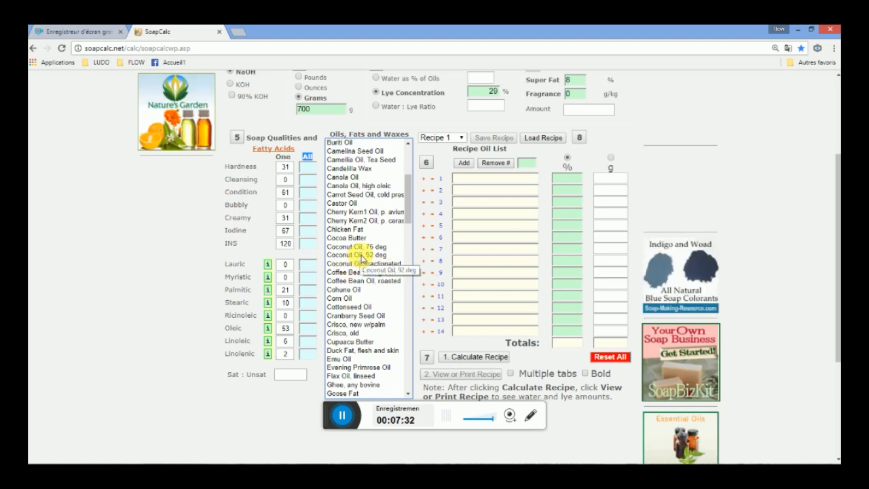
click(362, 255)
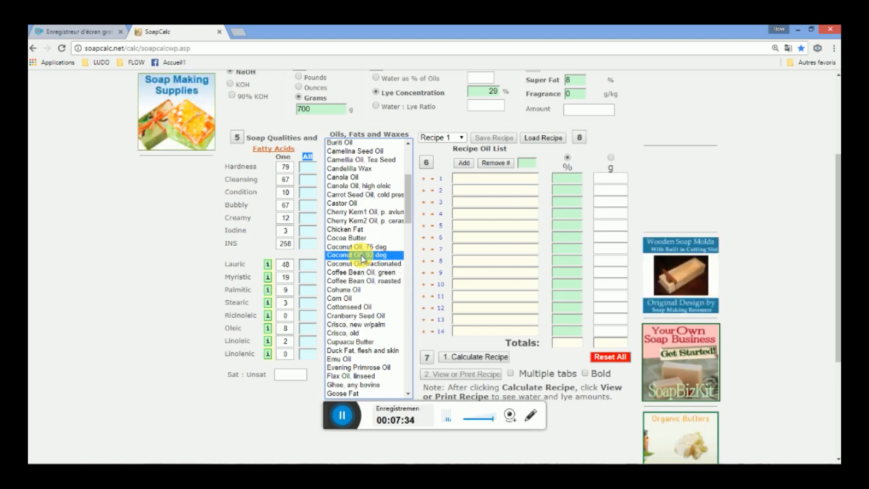
double_click(362, 255)
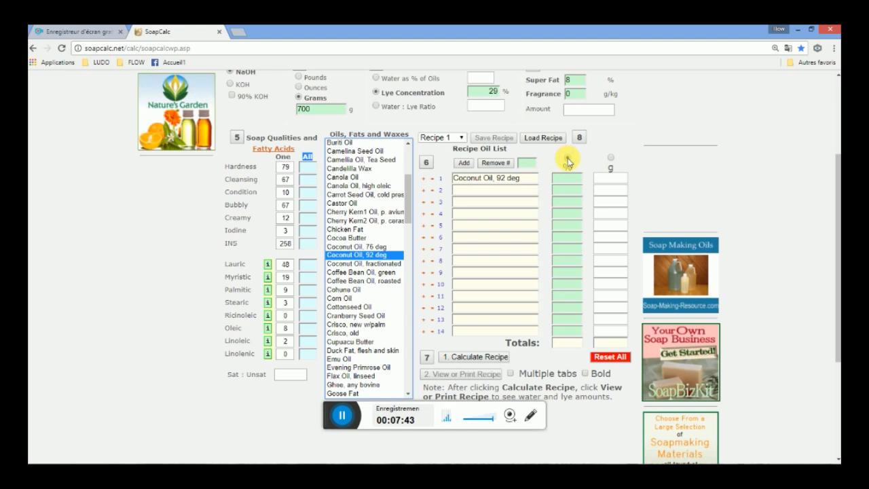
Step: Switch the recipe's oil amounts between grams and percent, ending on percent
click(610, 161)
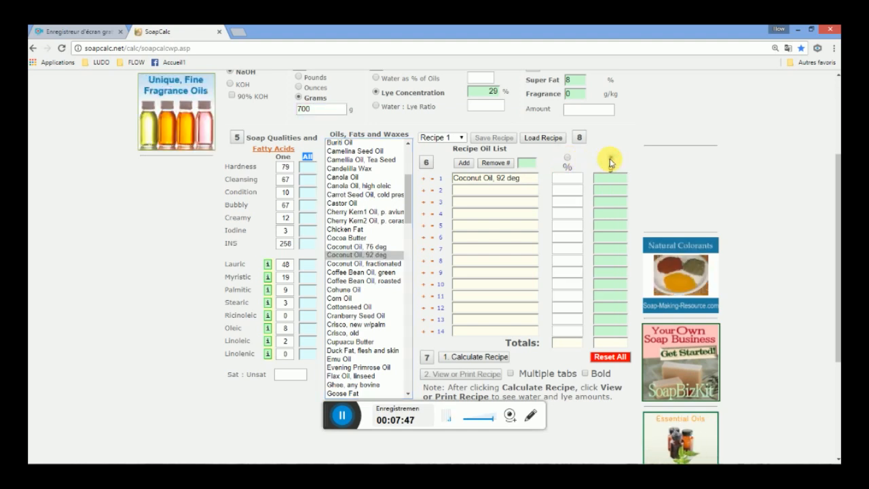
click(567, 160)
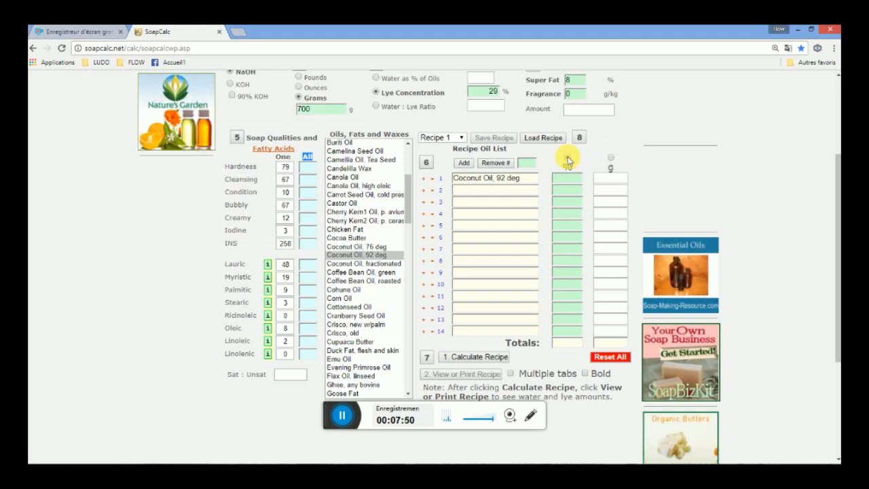
click(609, 160)
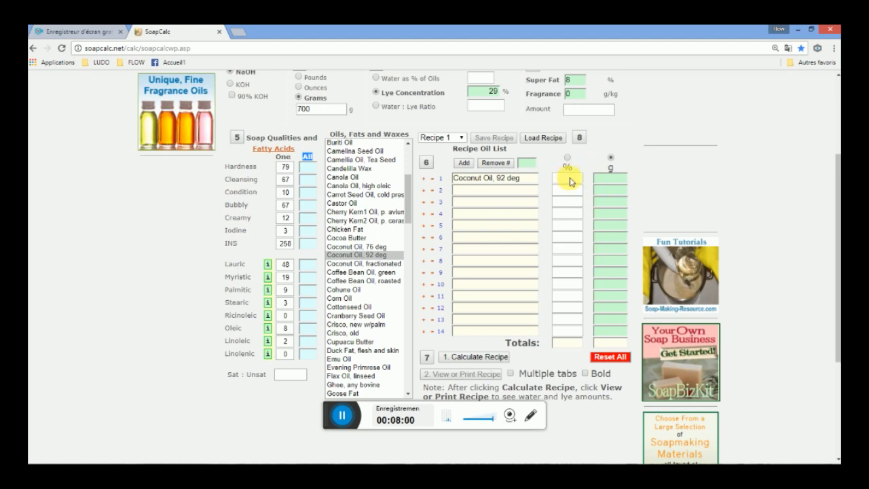
click(567, 158)
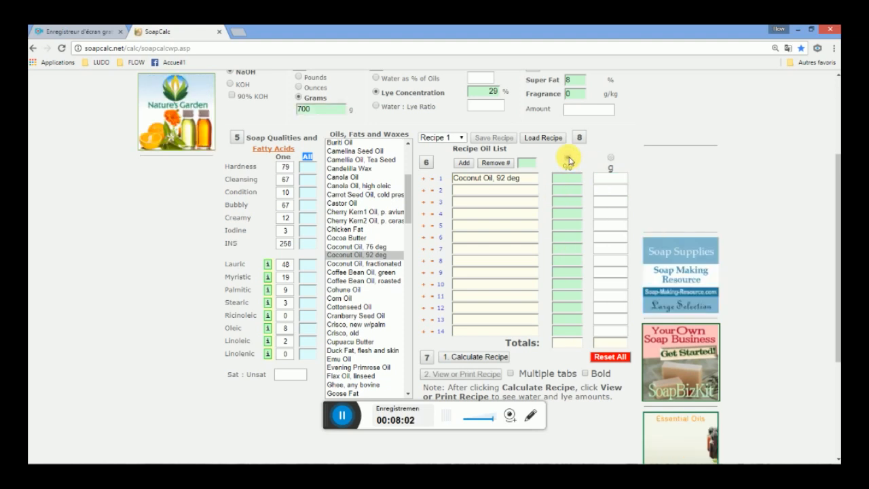
Step: Set the share of Coconut Oil, 92 deg in the recipe to 18%
click(568, 178)
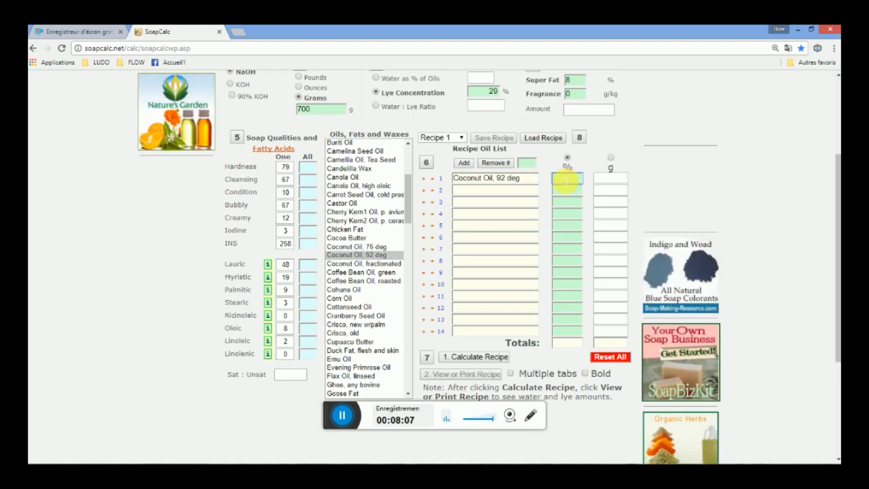
text(8)
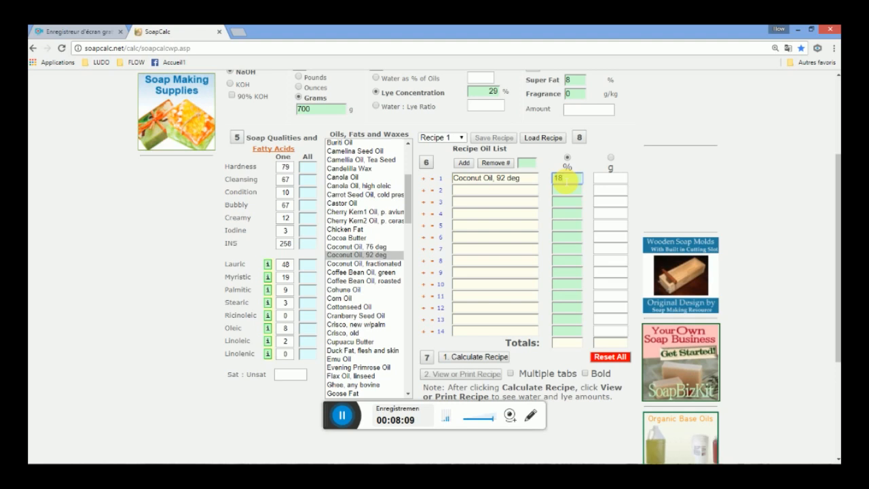
Step: Add Shea Butter as the second oil in the recipe and set its share to 25%
click(505, 195)
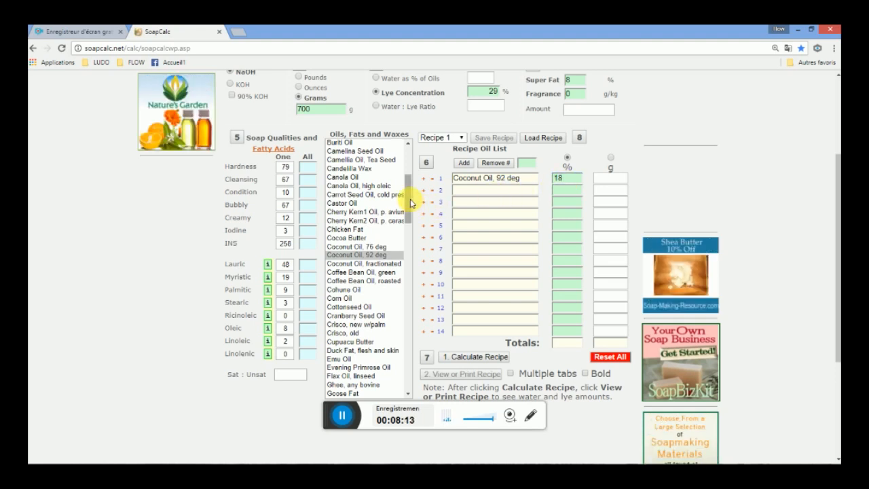
drag(411, 202, 410, 351)
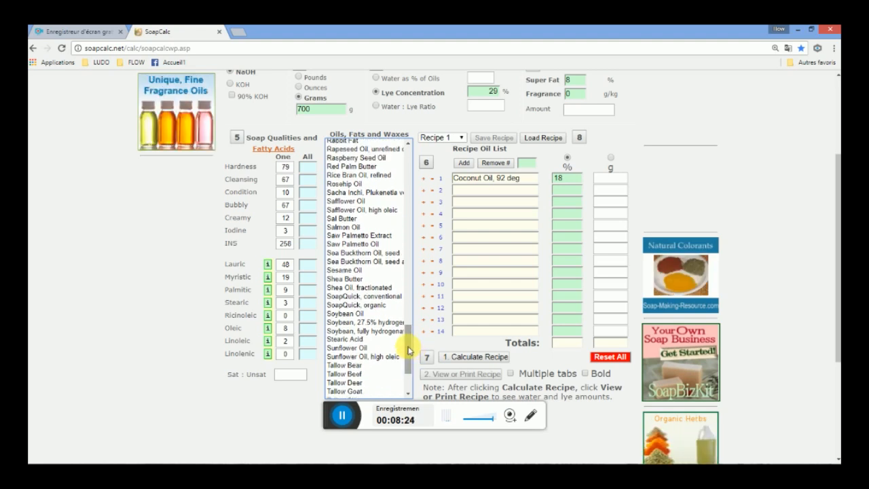
double_click(350, 280)
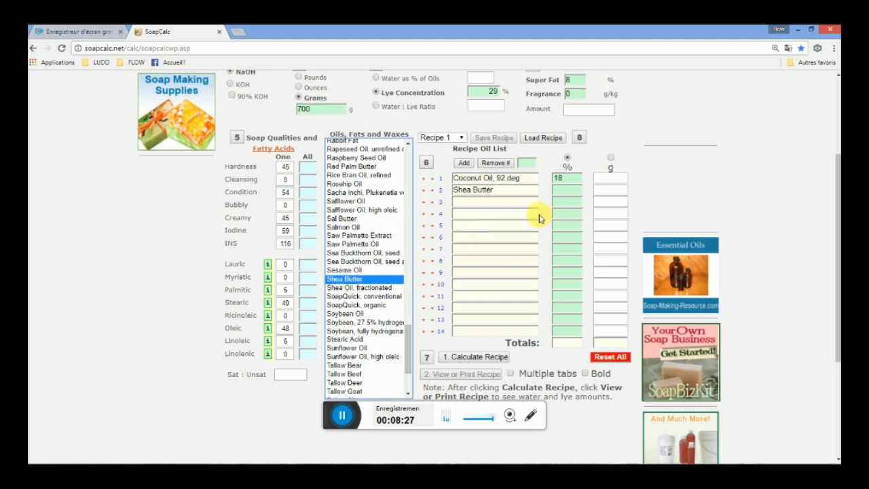
click(570, 192)
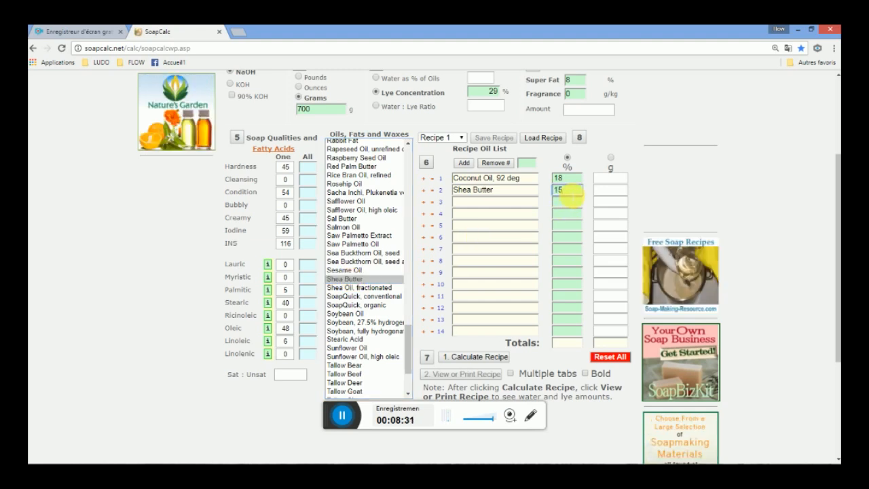
text(25)
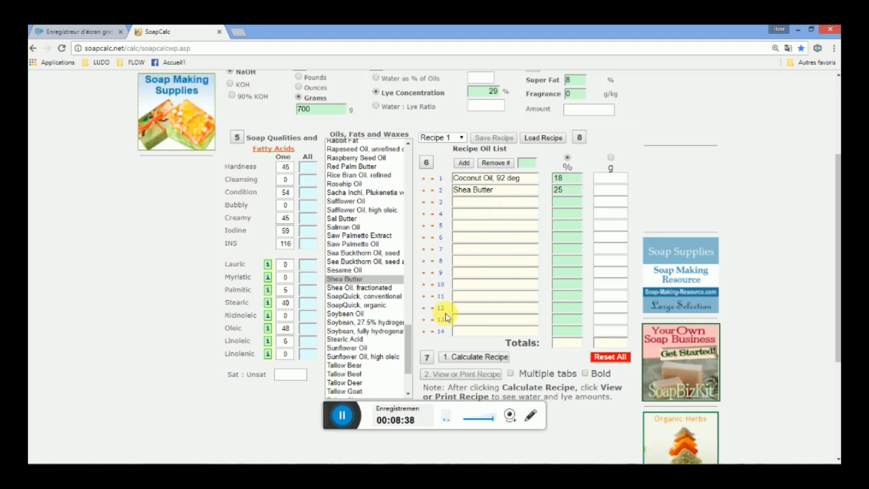
Step: Add Babassu Oil as the third oil in the recipe and set its share to 10%
drag(408, 337, 408, 160)
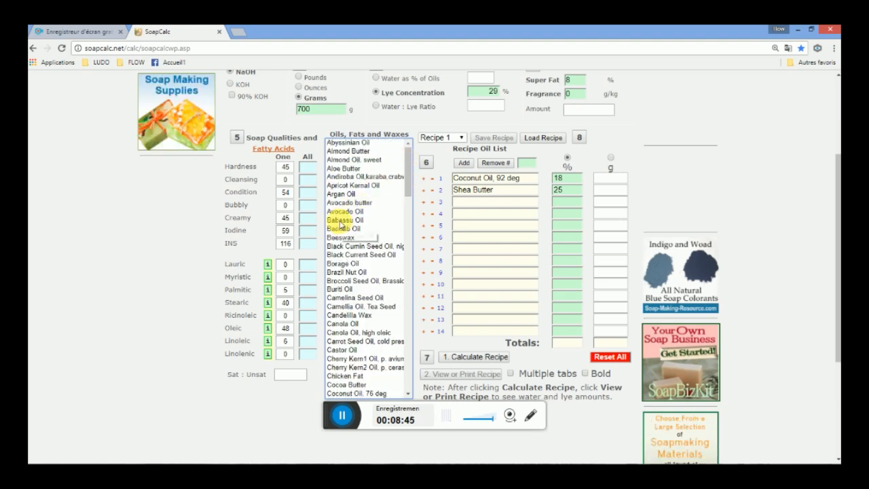
double_click(342, 220)
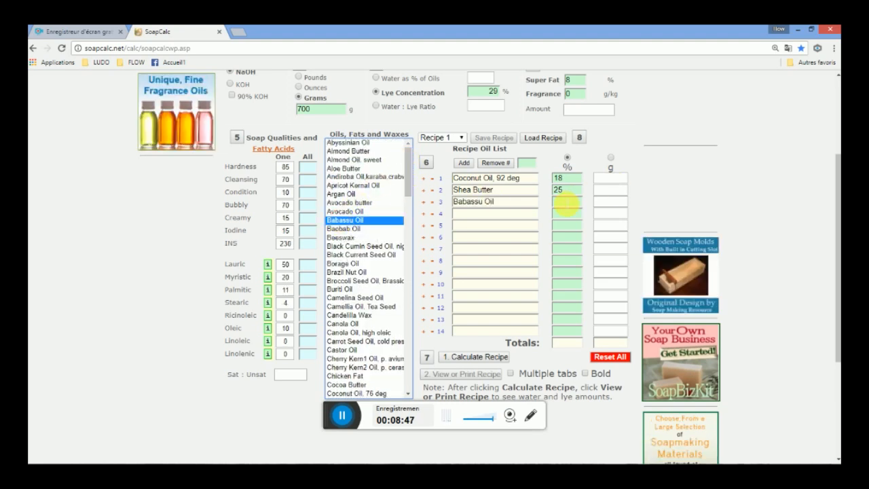
click(567, 202)
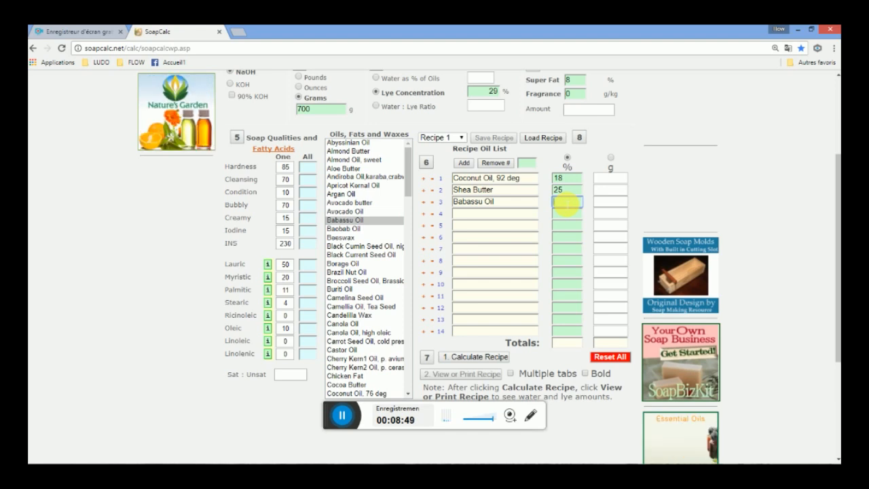
text(10)
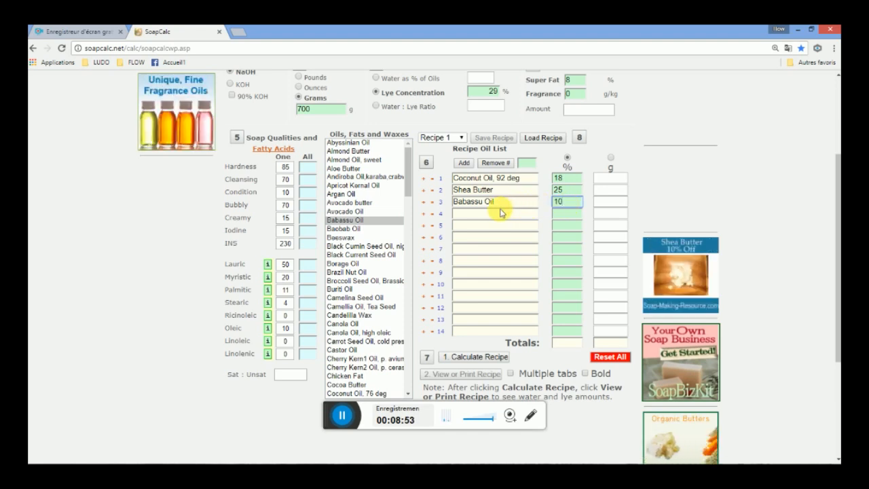
Step: Add Almond Oil, sweet as the fourth oil in the recipe with a 5% share
click(409, 161)
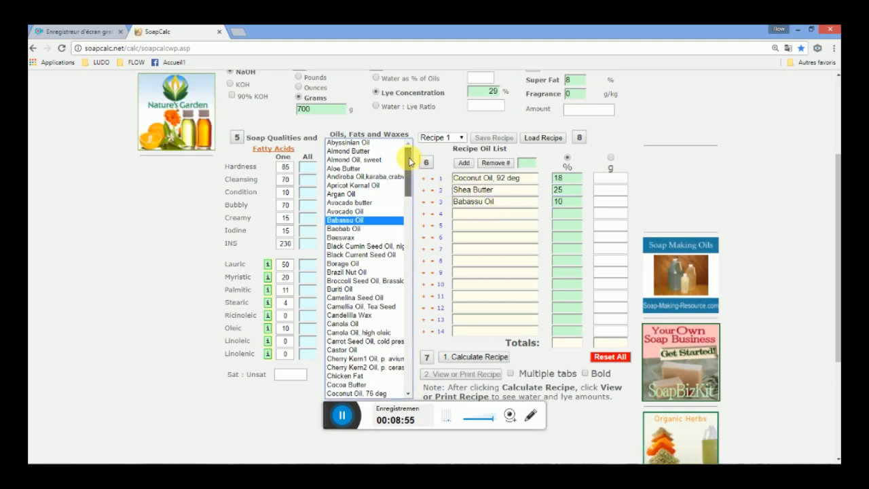
double_click(372, 160)
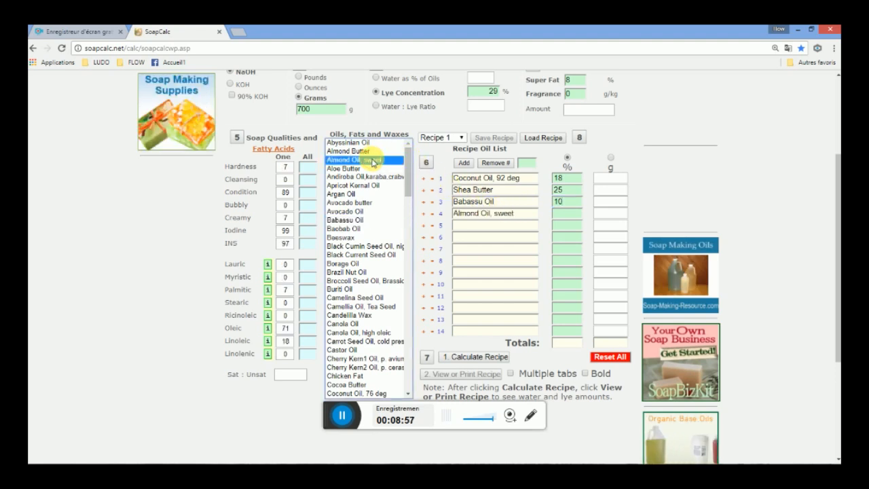
click(566, 214)
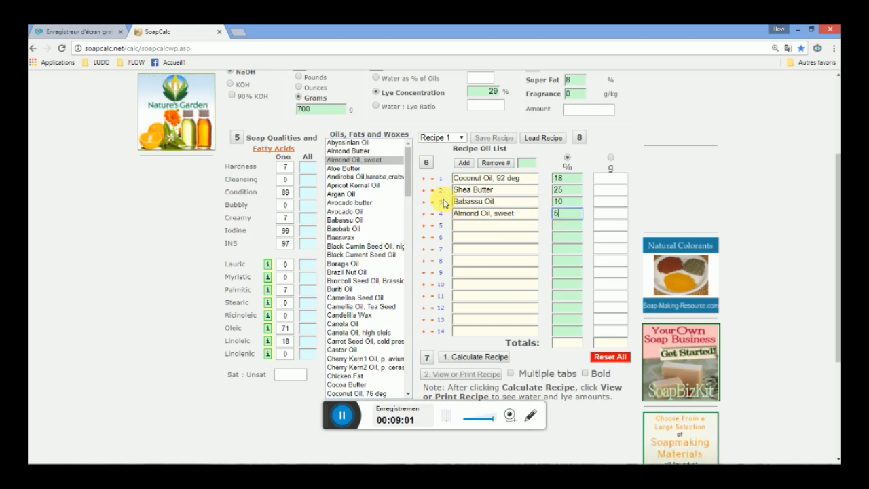
Step: Add Olive Oil as the fifth oil in the recipe and set its share to 19%
drag(408, 182, 423, 291)
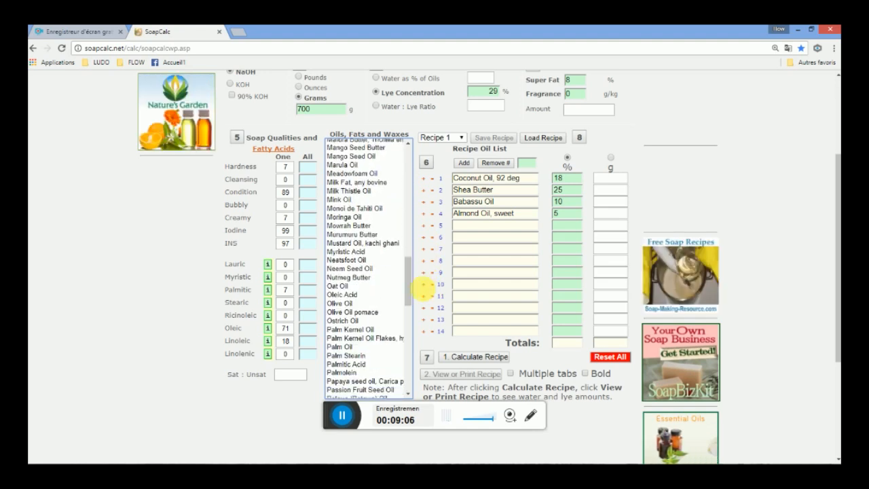
double_click(339, 303)
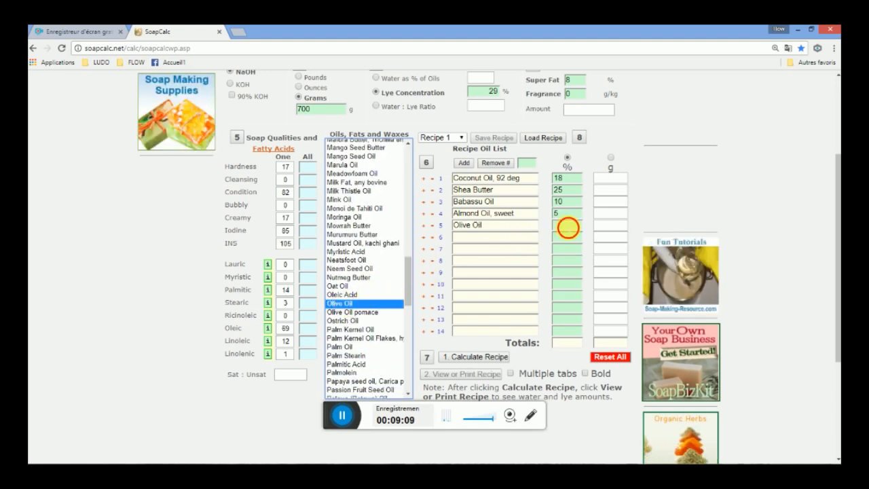
click(568, 226)
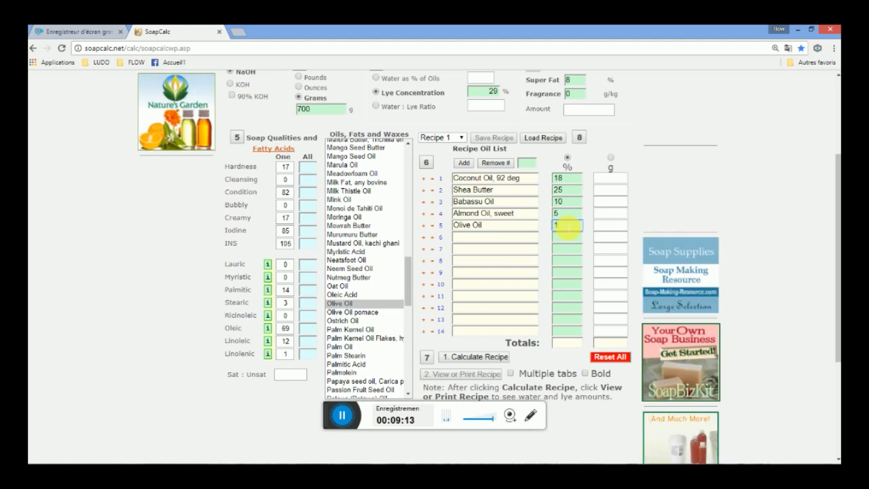
key(BackSpace)
text(9)
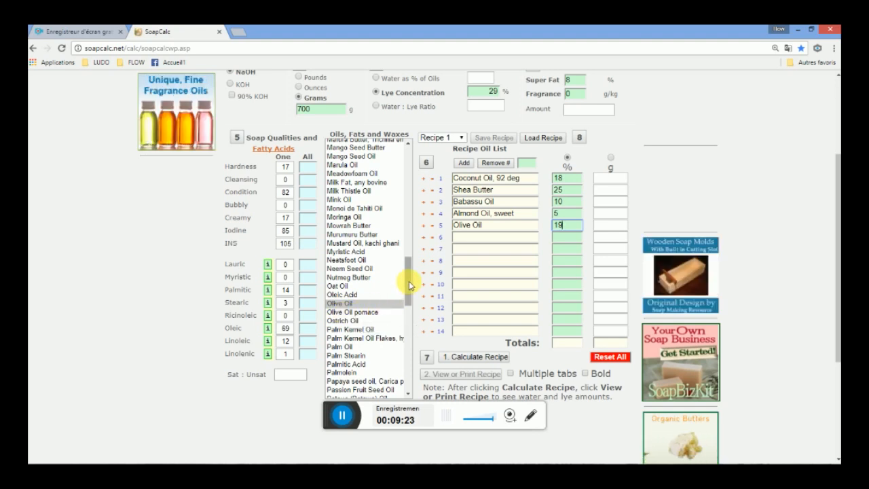
Step: Add Grapeseed Oil as the sixth oil in the recipe with a 9% share
drag(409, 281, 401, 241)
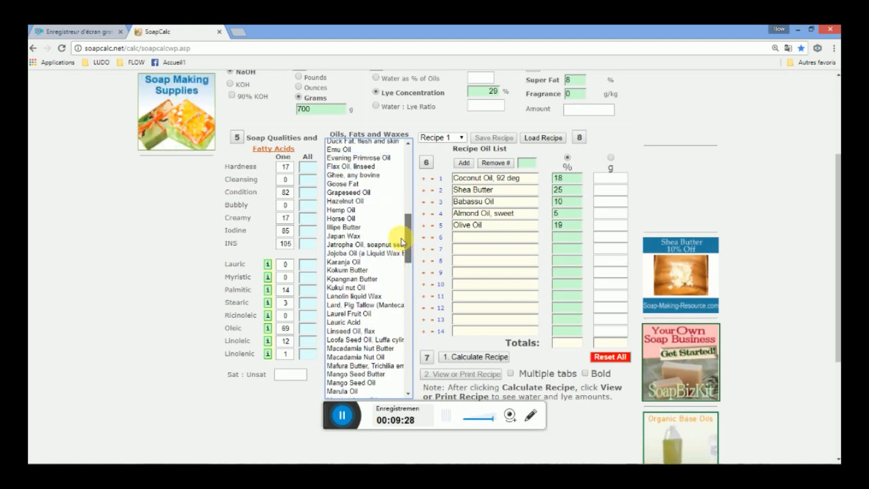
double_click(357, 194)
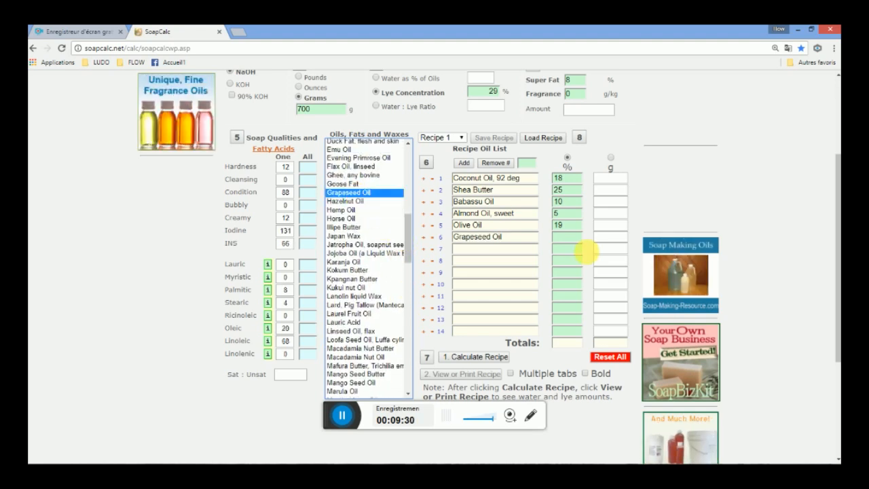
click(570, 237)
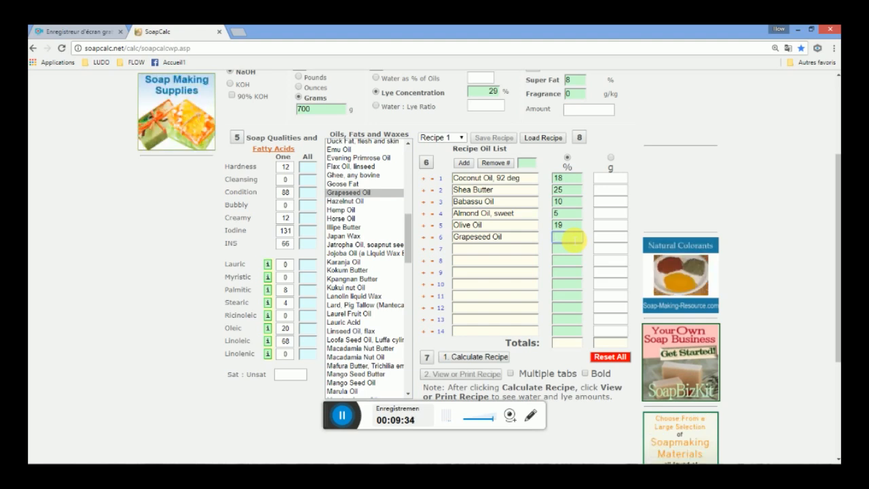
text(9)
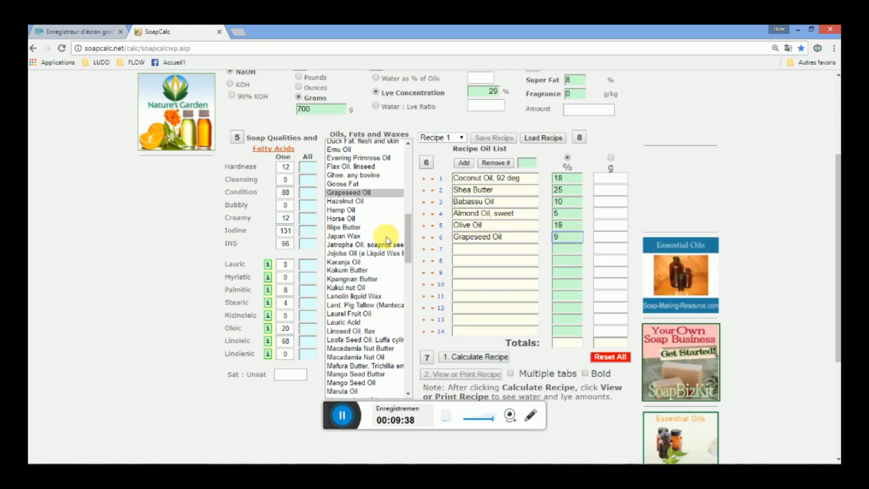
Step: Add Sesame Oil as the seventh oil in the recipe and set its share to 9%
drag(408, 246, 411, 314)
scroll(377, 343, down, 2)
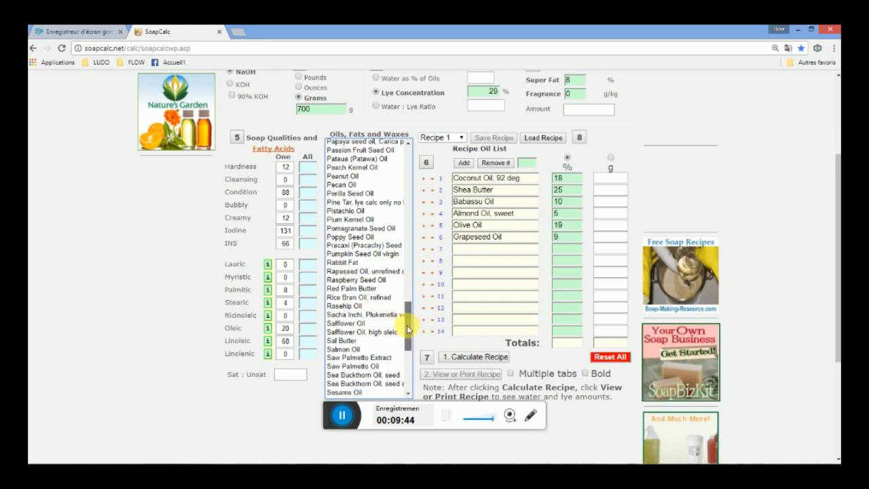
scroll(408, 326, down, 3)
double_click(355, 345)
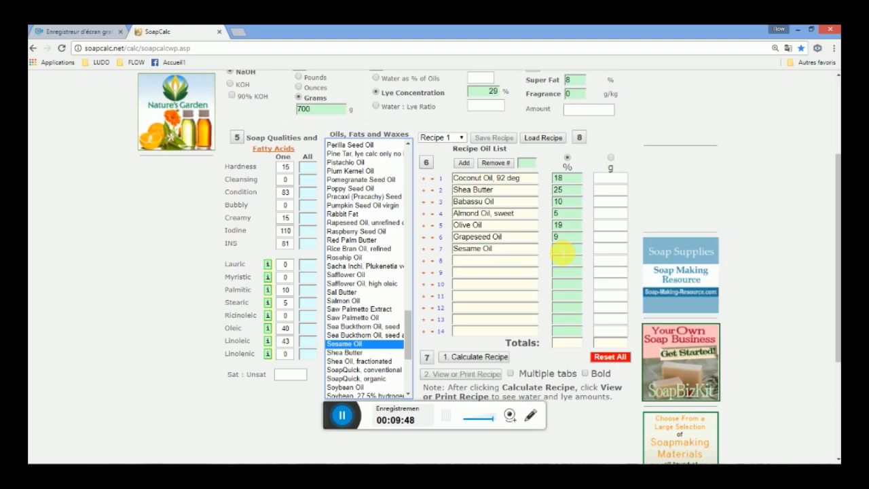
click(564, 251)
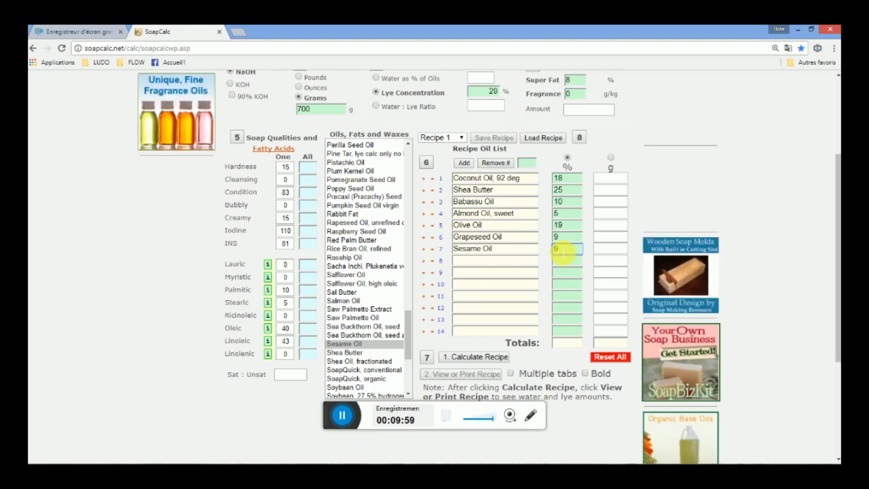
Step: Add Castor Oil as the eighth oil in the recipe and set its share to 5%
drag(408, 318, 386, 167)
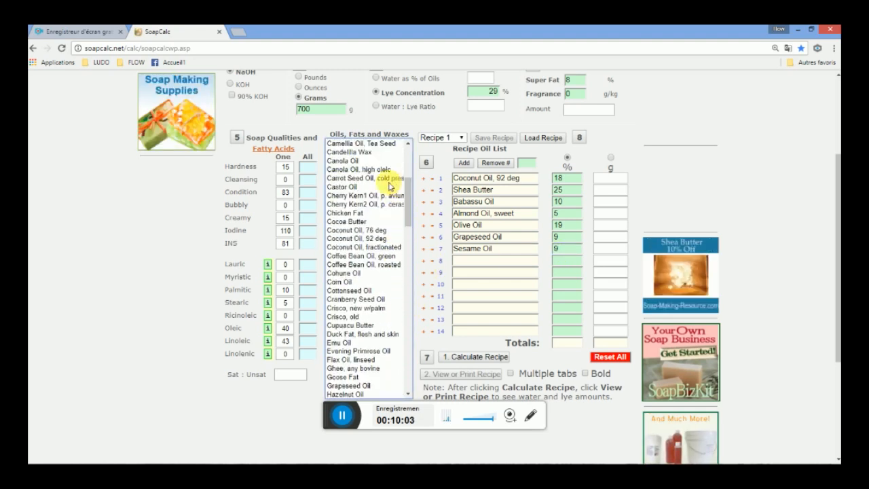
double_click(341, 188)
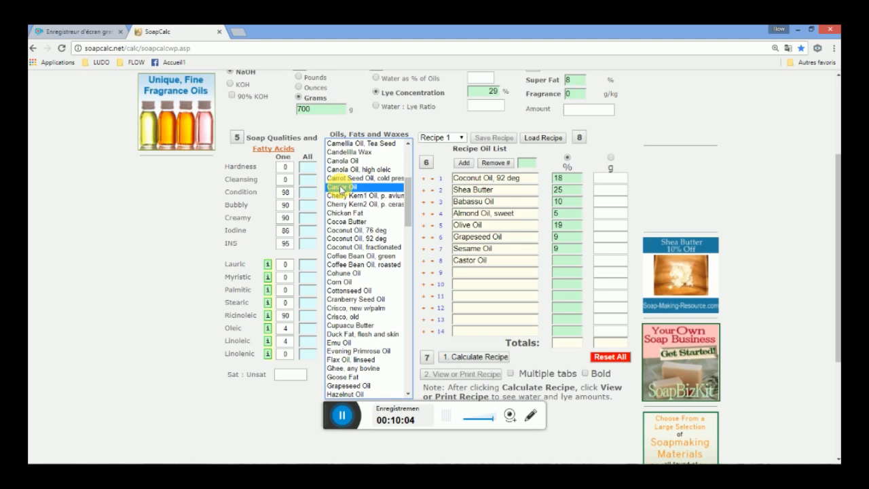
click(565, 264)
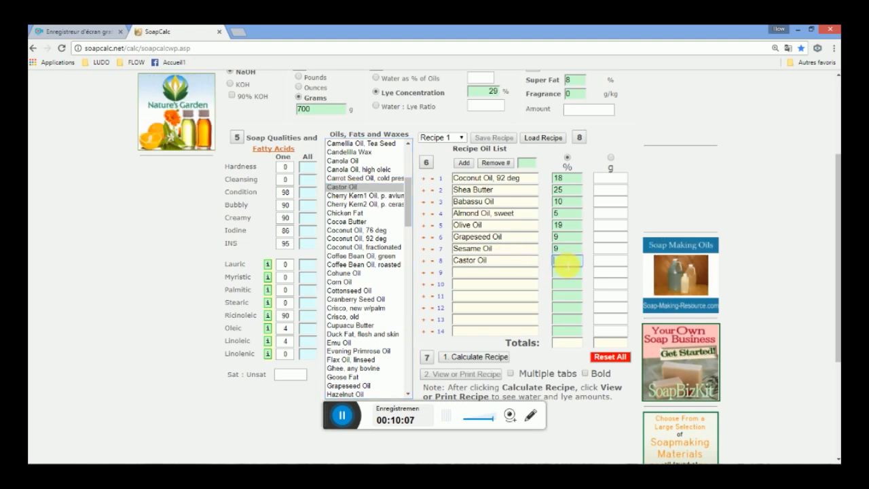
text(5)
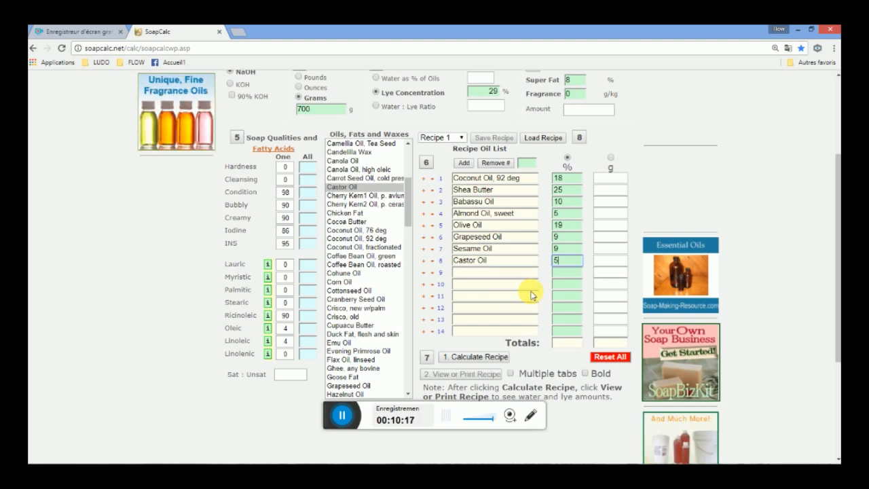
Step: Calculate the recipe and review the soap qualities of the whole oil blend, such as Hardness and Cleansing
click(481, 360)
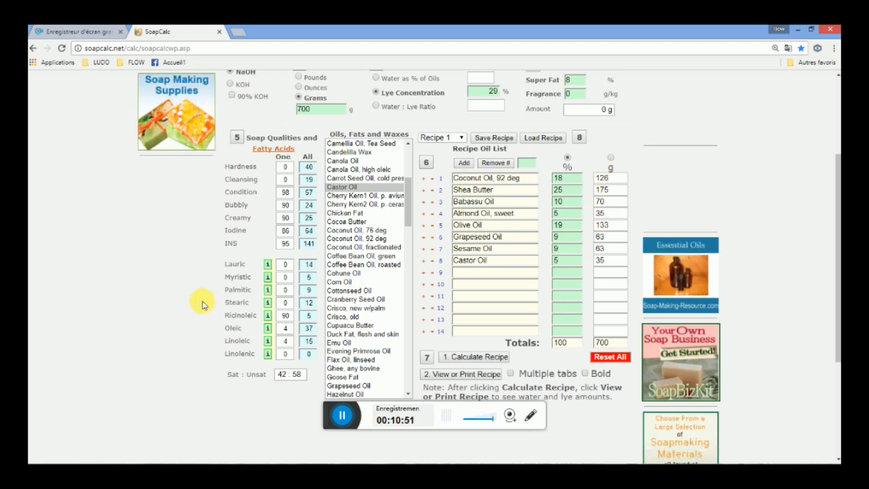
mouse_move(248, 218)
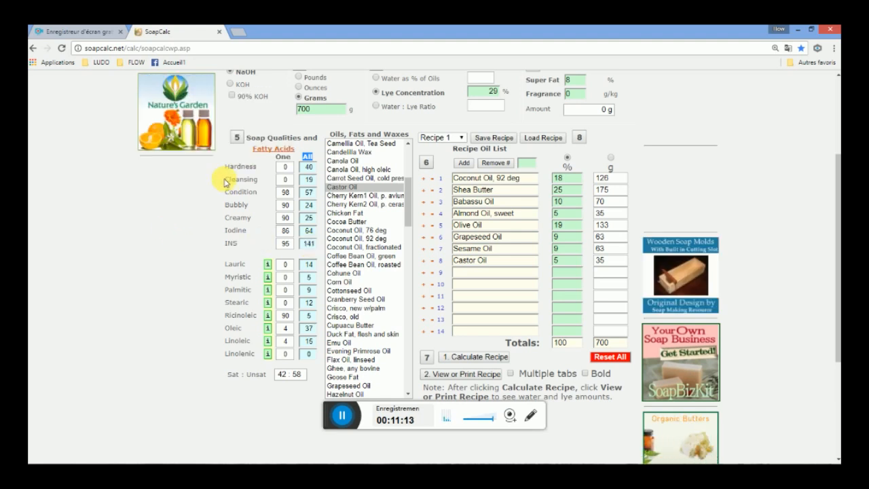
mouse_move(238, 171)
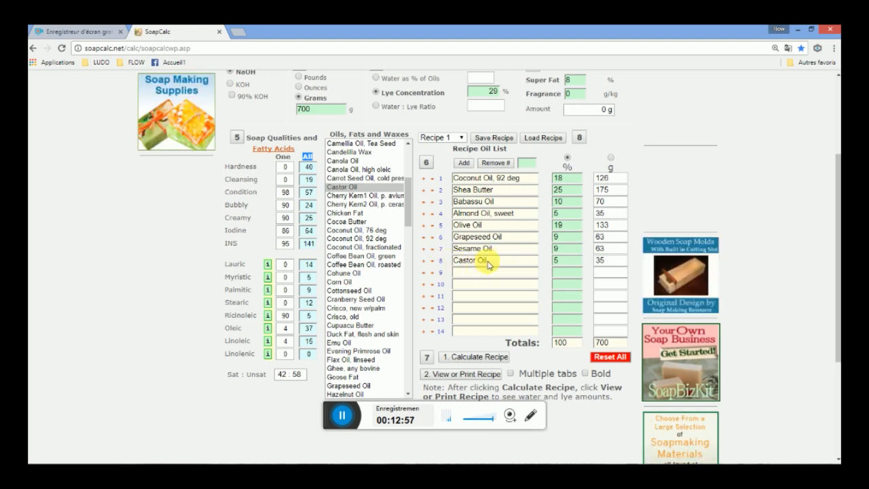
Step: Remove Castor Oil from the recipe oil list and add it back with a 5% share
click(435, 262)
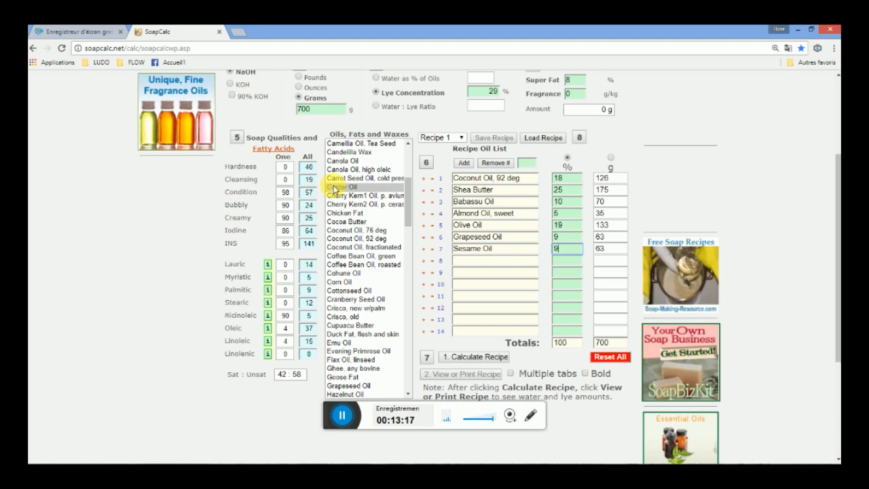
double_click(335, 187)
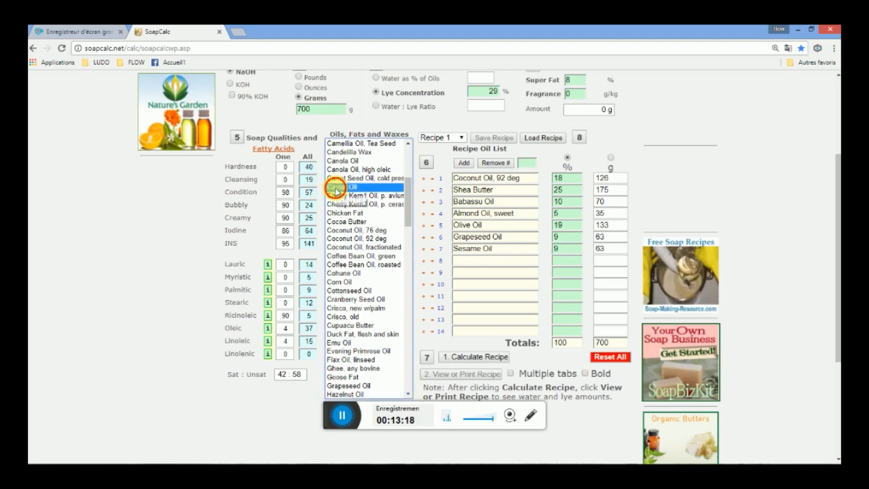
click(573, 262)
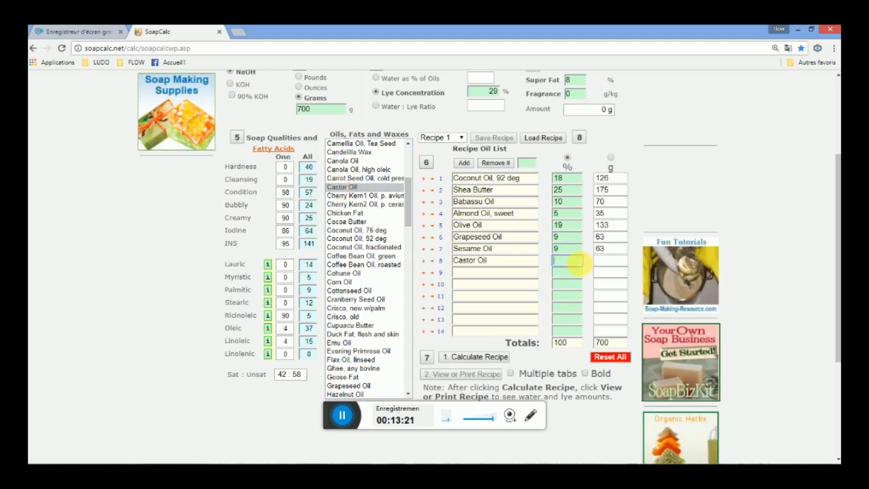
text(5)
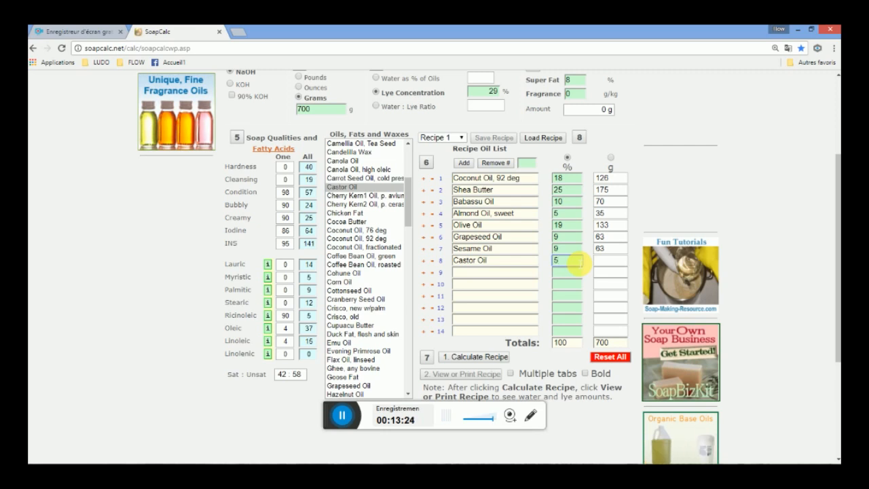
click(515, 279)
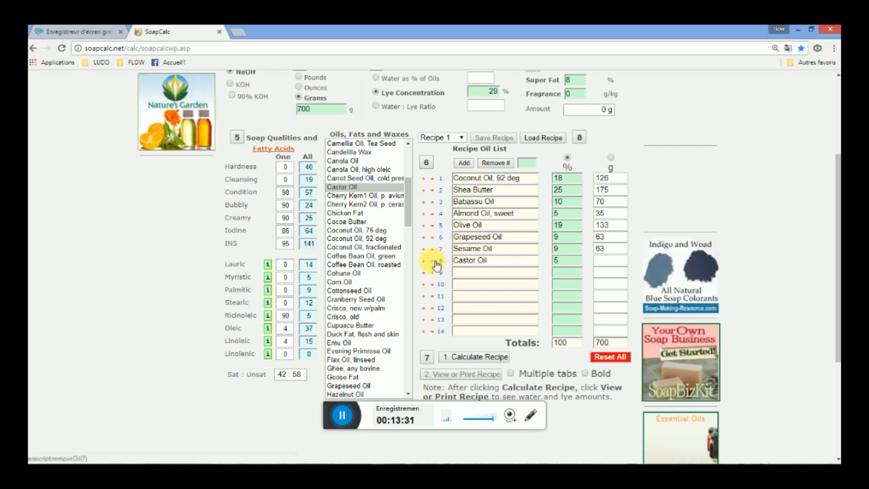
Step: Recalculate the recipe with all eight oils and open its detailed recipe sheet showing the lye and water amounts
click(485, 356)
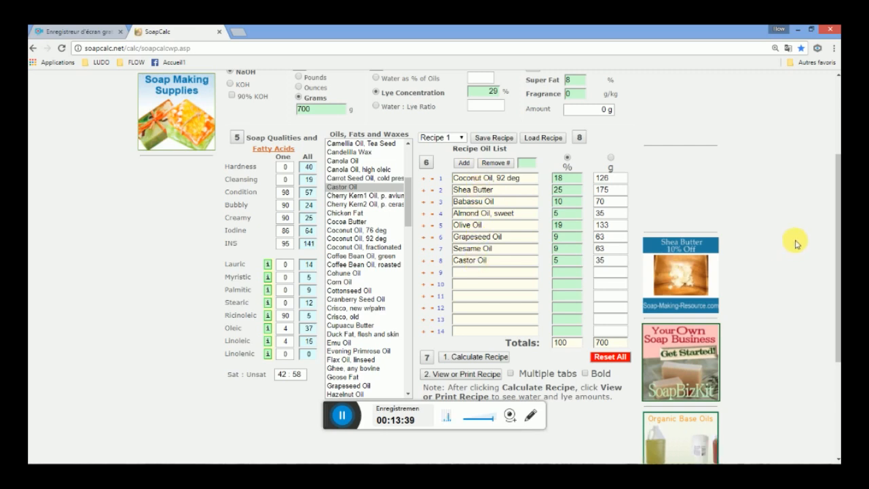
drag(837, 230, 839, 259)
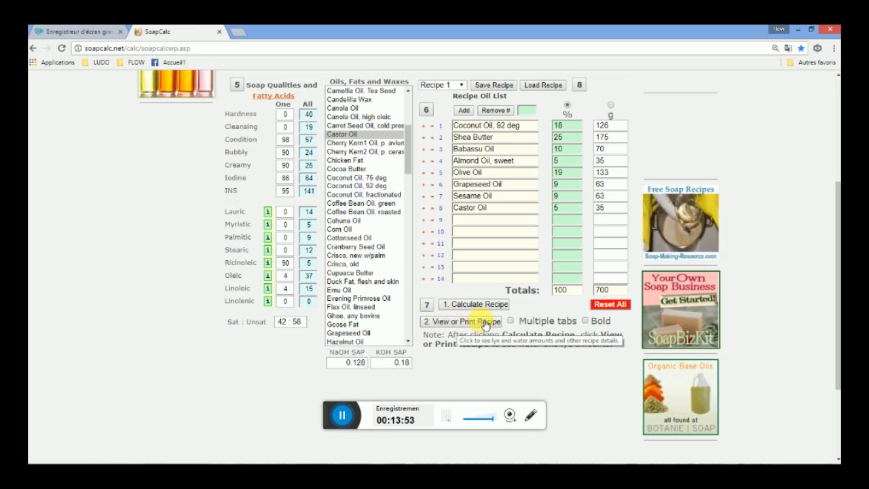
click(465, 326)
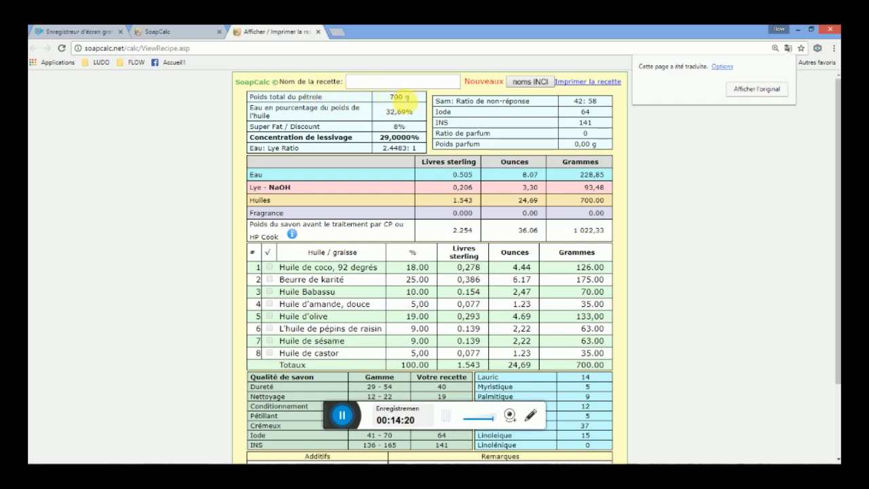
Step: Examine the recipe sheet's total oil weight, super fat, lye concentration, water and NaOH amounts in grams, and soap weight before curing
drag(411, 100, 381, 103)
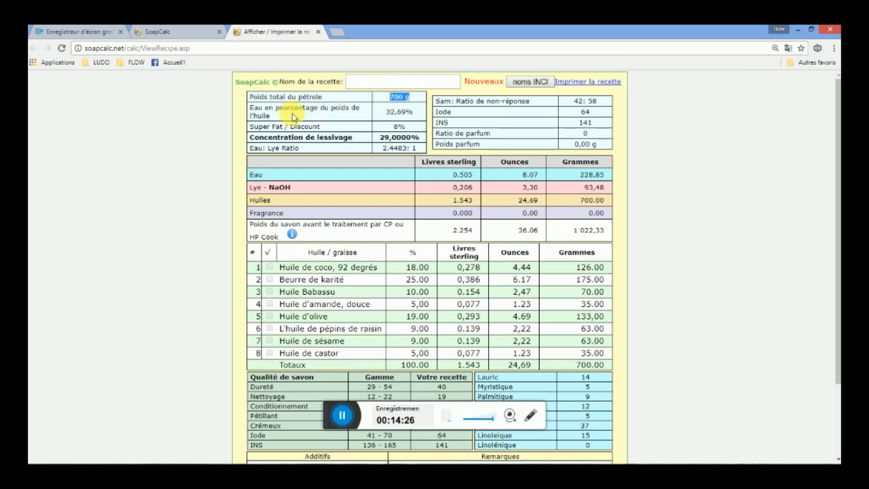
drag(409, 126, 392, 129)
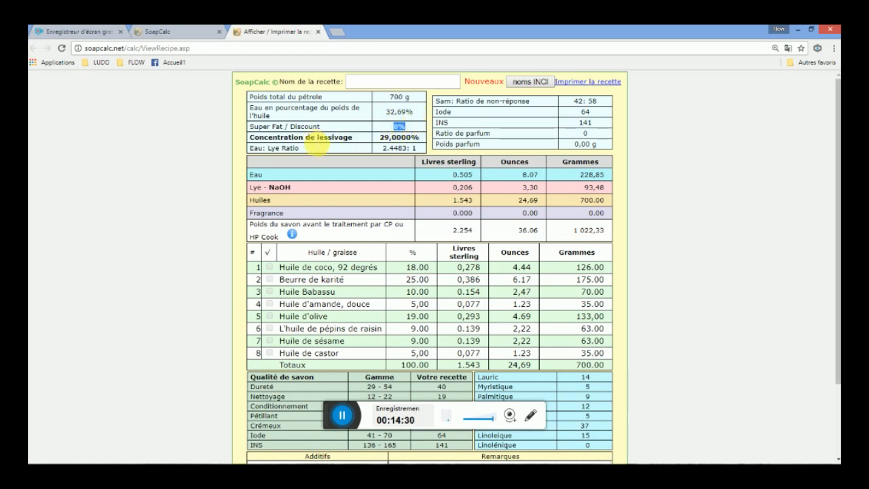
drag(415, 138, 375, 140)
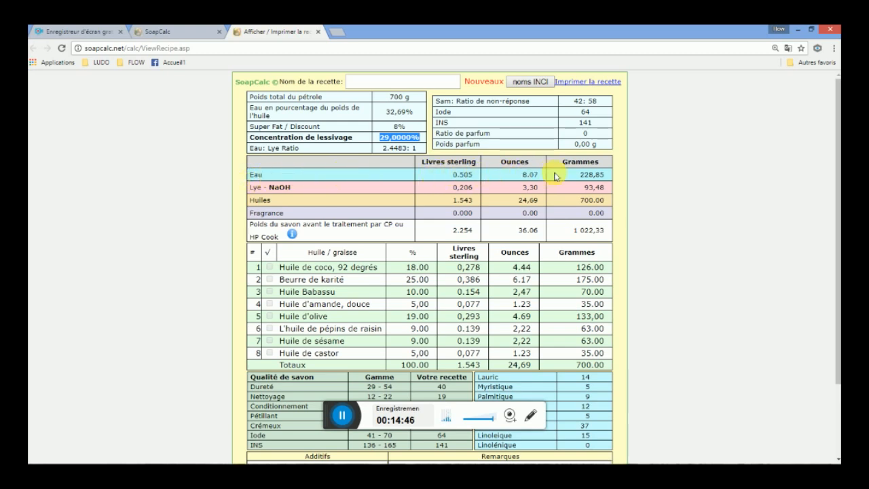
drag(580, 177, 603, 177)
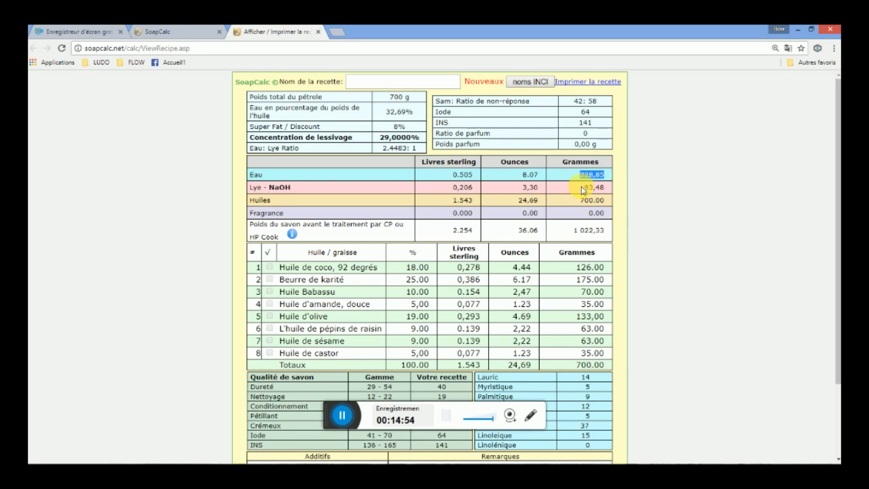
click(582, 189)
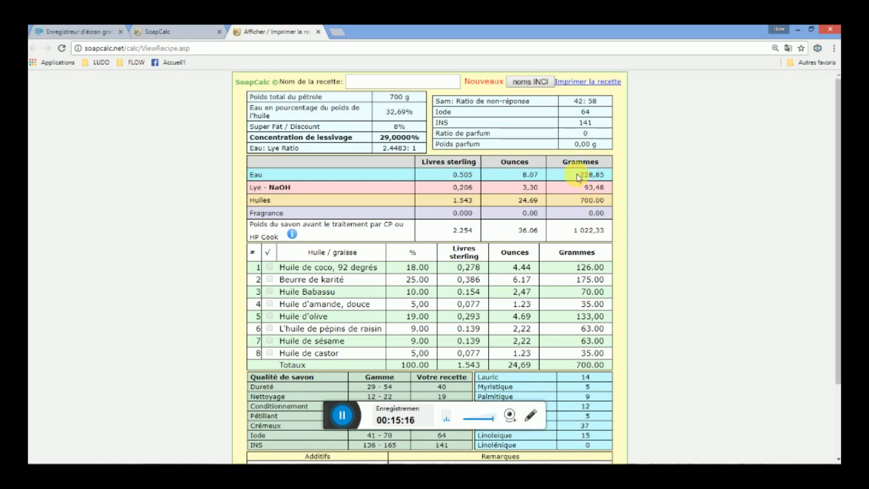
drag(577, 175, 615, 178)
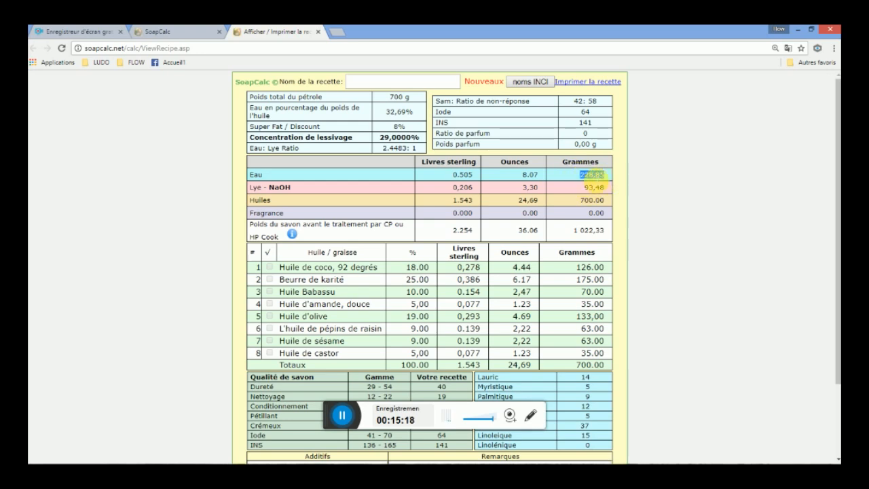
click(581, 189)
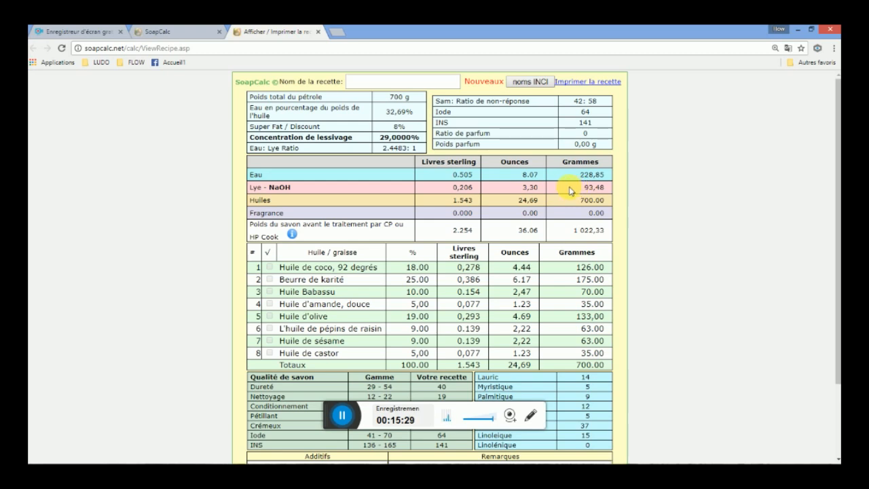
drag(573, 192, 604, 192)
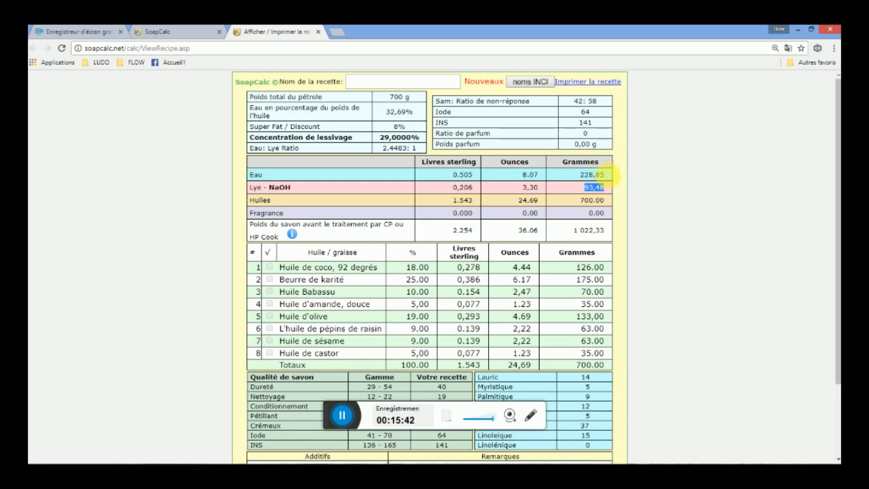
click(607, 190)
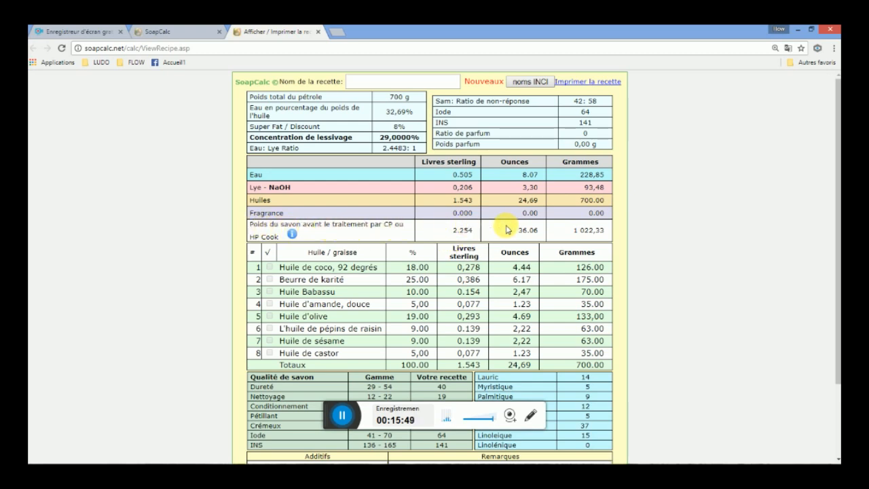
drag(571, 232, 607, 233)
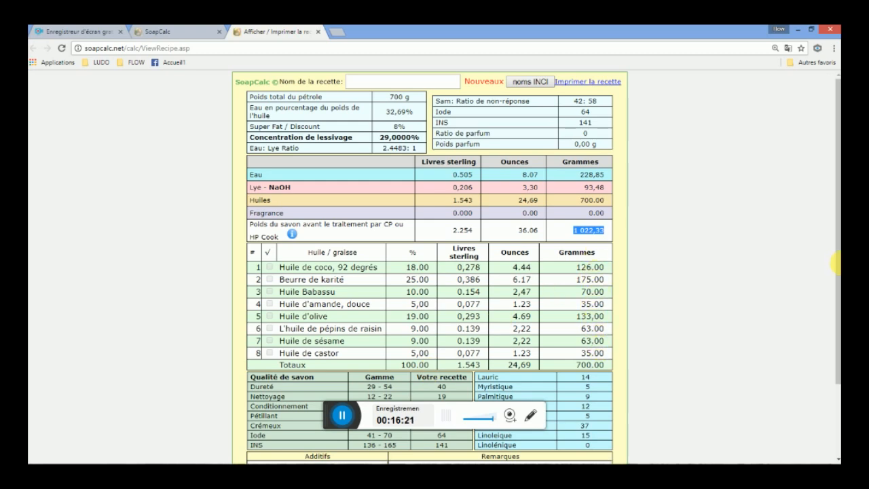
Step: Enter "Argile blanche 5%" and, on a second line, "fragrance NAG CHAMPA 2%" as the recipe sheet's additives
drag(834, 256, 835, 331)
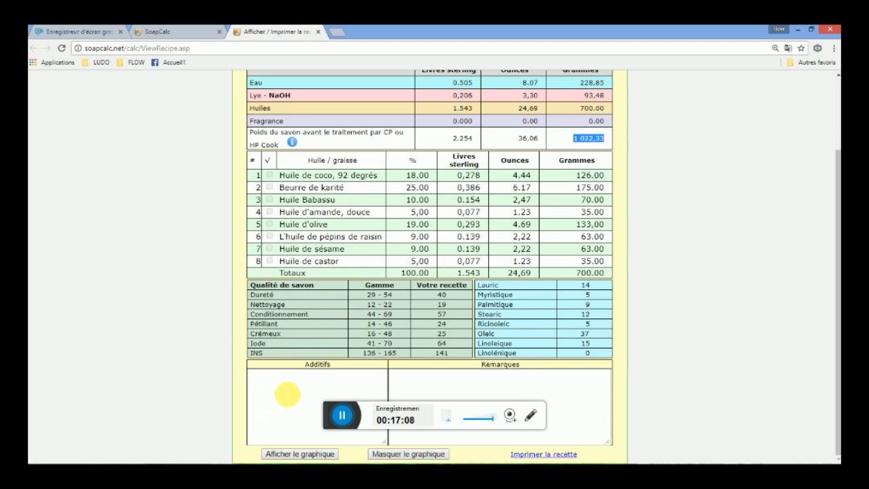
click(287, 393)
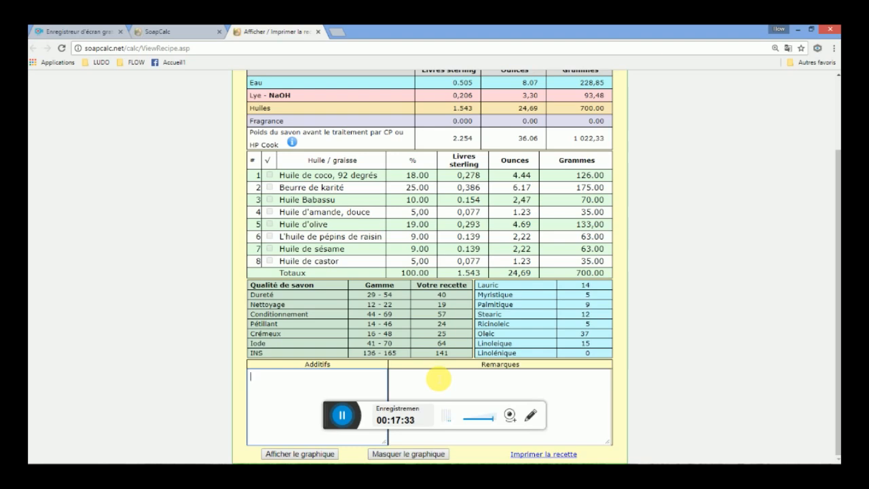
text(Argile blanche 5%)
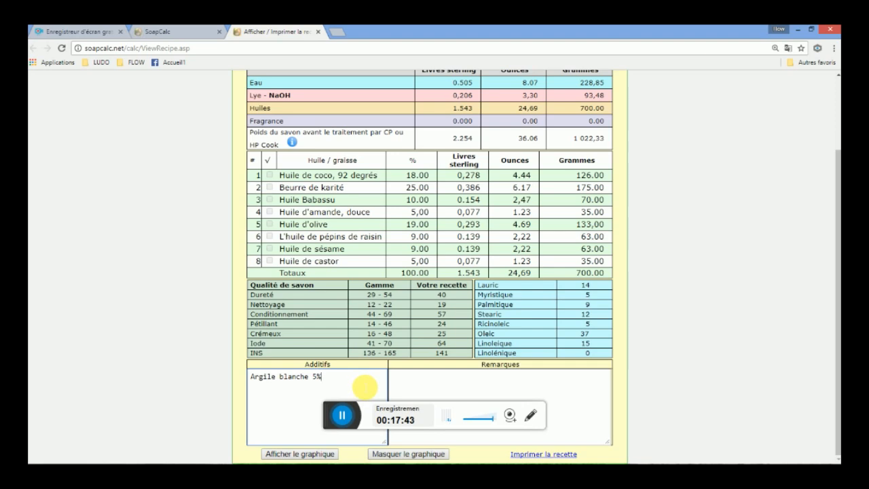
text(fraggra)
key(BackSpace)
key(BackSpace)
key(BackSpace)
text(ranc)
key(BackSpace)
key(BackSpace)
key(BackSpace)
text(ance NAG CHAMPA)
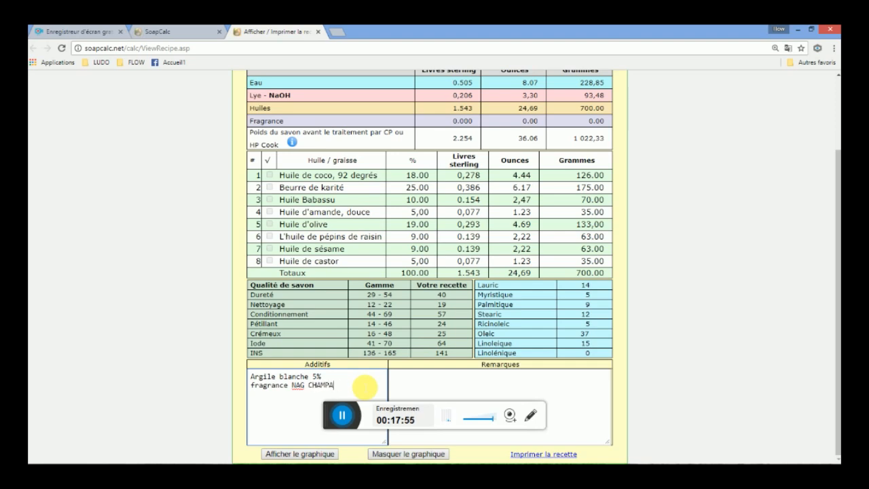
text( 2%)
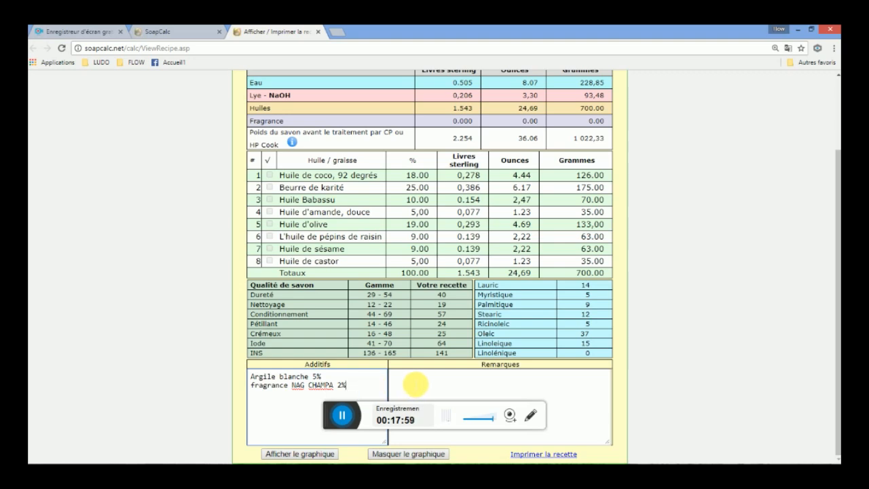
Step: Enter "Savon pour Noël" as the remark on the recipe sheet
click(415, 384)
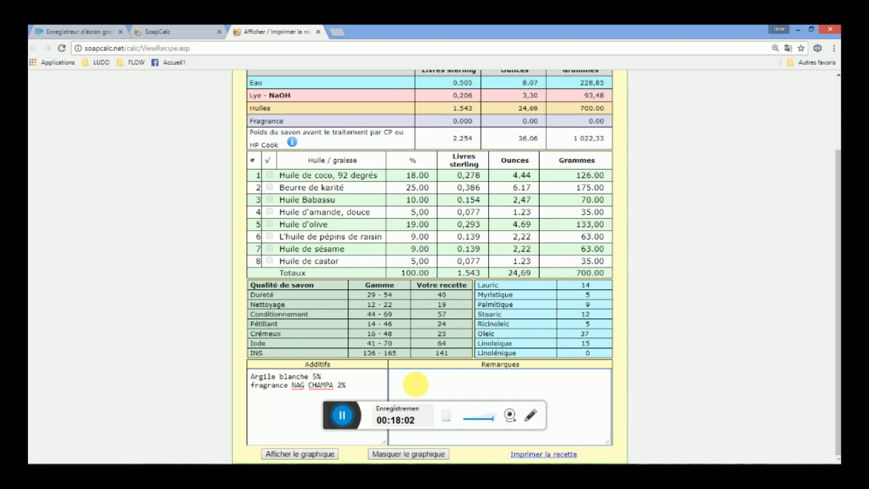
text(Savon pour Noël)
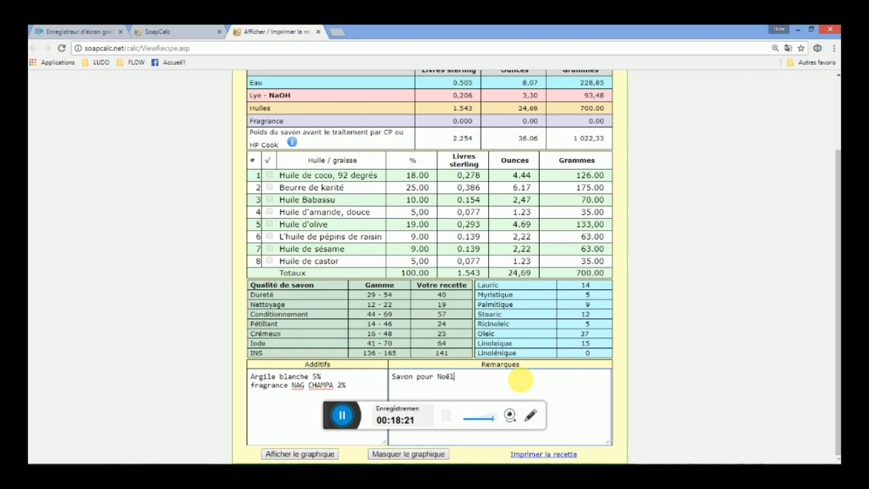
click(834, 49)
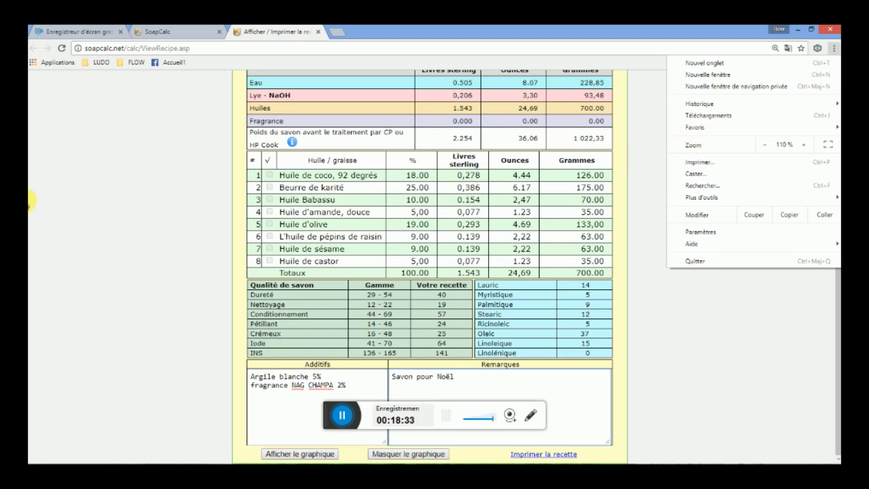
click(61, 203)
right_click(62, 201)
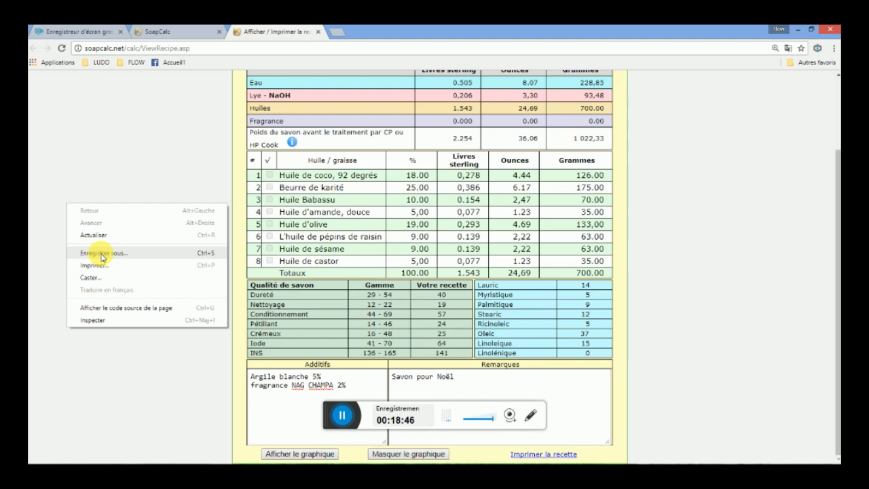
click(126, 175)
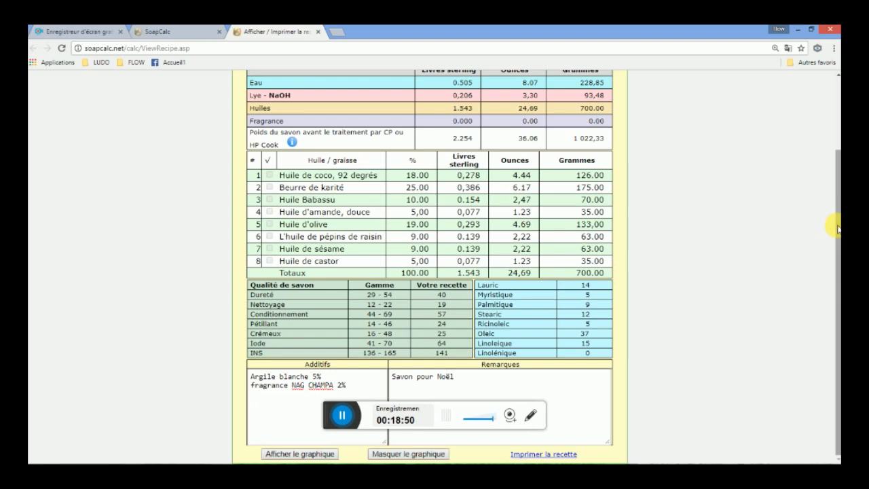
drag(836, 253, 828, 134)
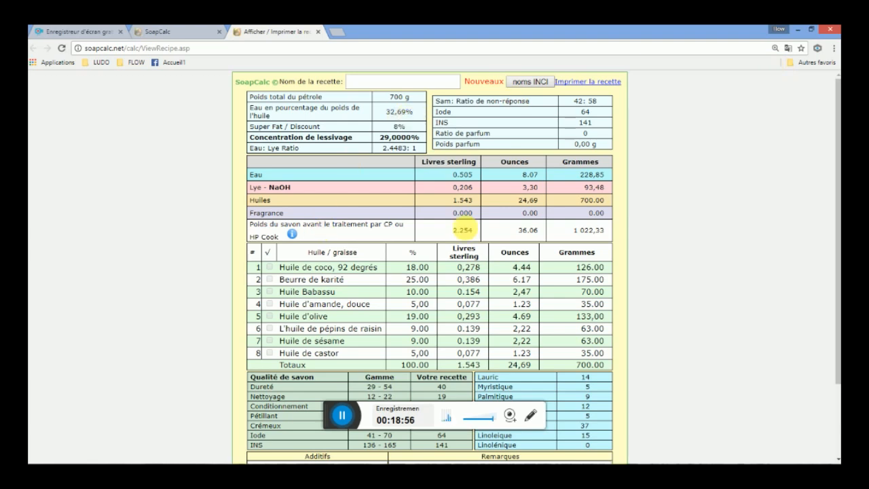
drag(834, 202, 835, 316)
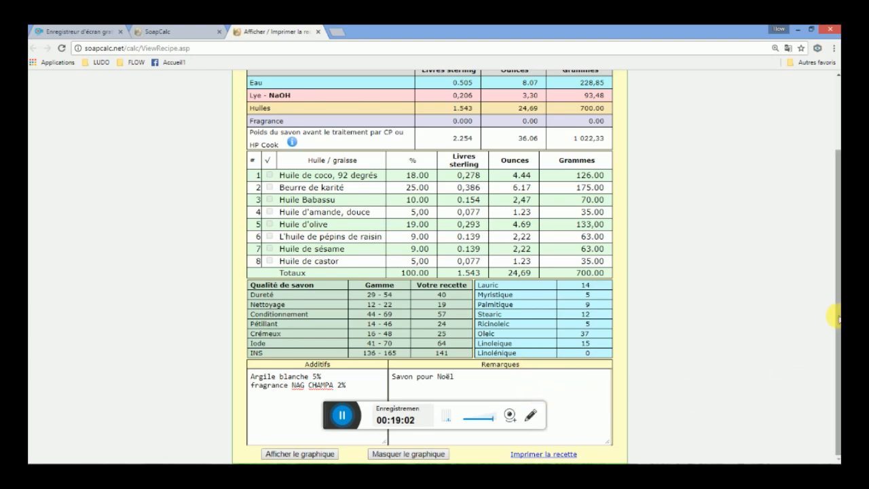
drag(836, 317, 834, 224)
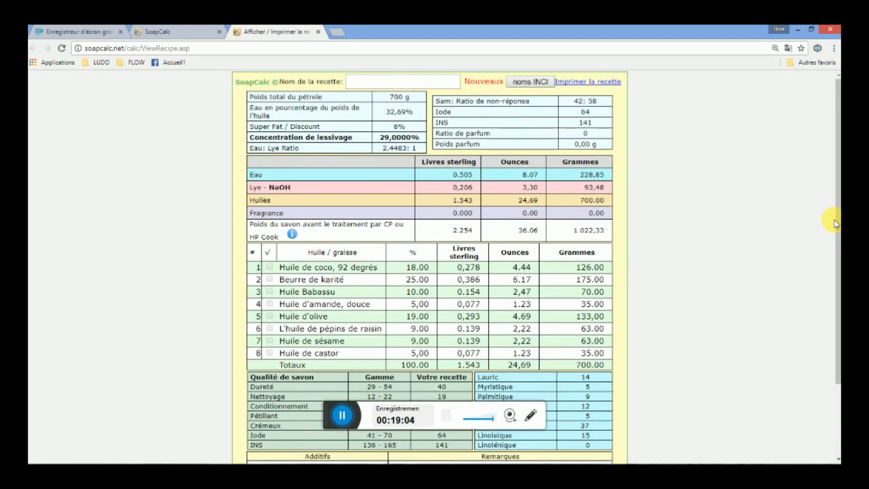
Step: Return to the SoapCalc calculator page and review the recipe's lye, water and super fat settings together with its oil list
click(169, 34)
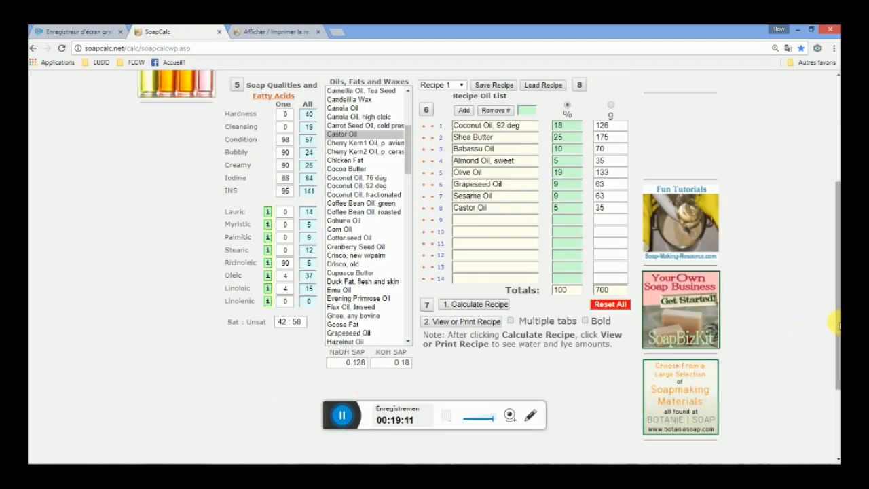
drag(837, 324, 838, 282)
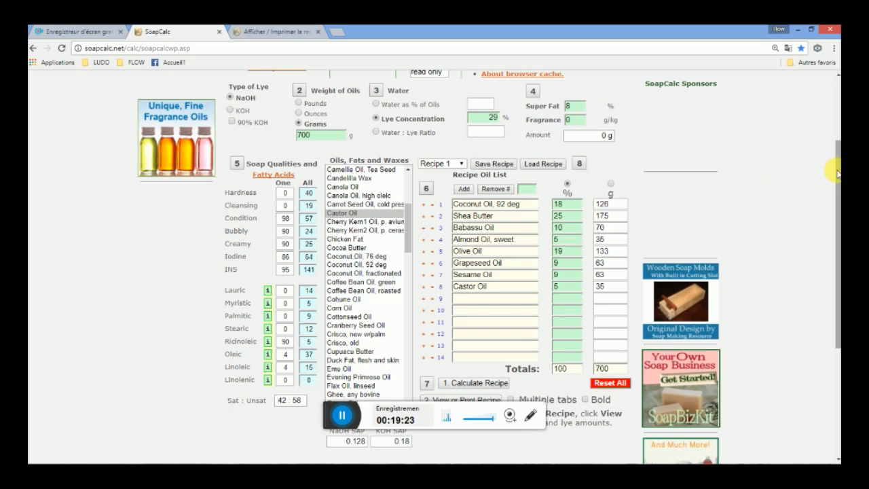
mouse_move(838, 175)
mouse_down()
mouse_move(838, 227)
mouse_move(838, 174)
mouse_up()
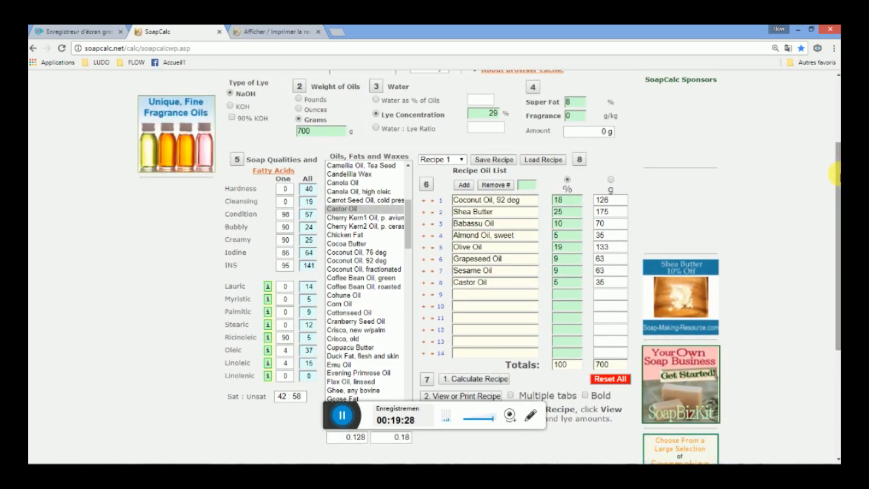